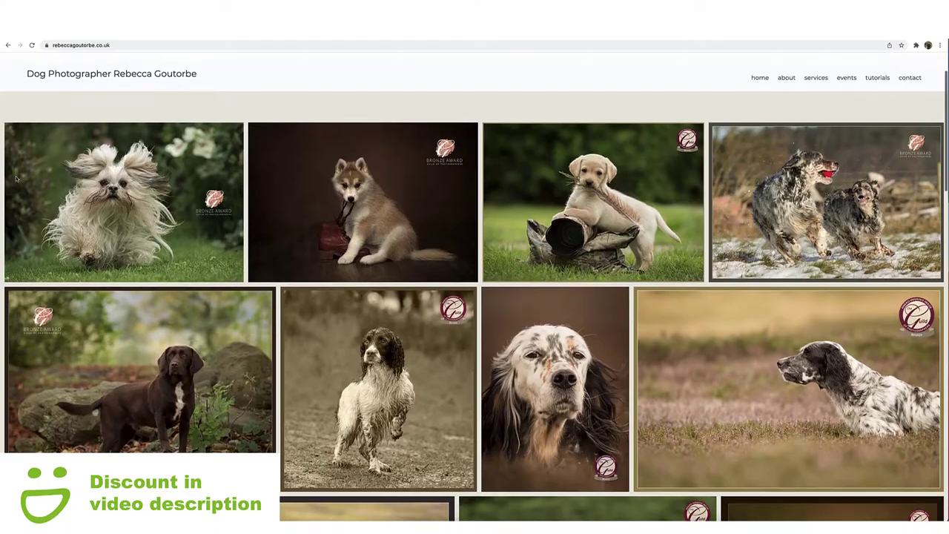
# Browse the dog photos on the photographer's homepage and in the red setter client gallery
pyautogui.scroll(-5, 16, 180)
pyautogui.scroll(-6, 16, 181)
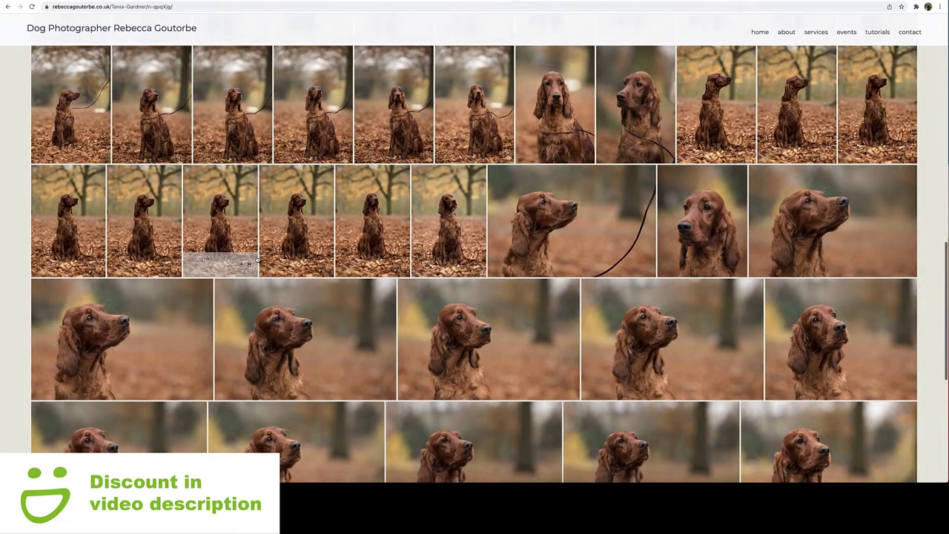
pyautogui.scroll(-5, 257, 260)
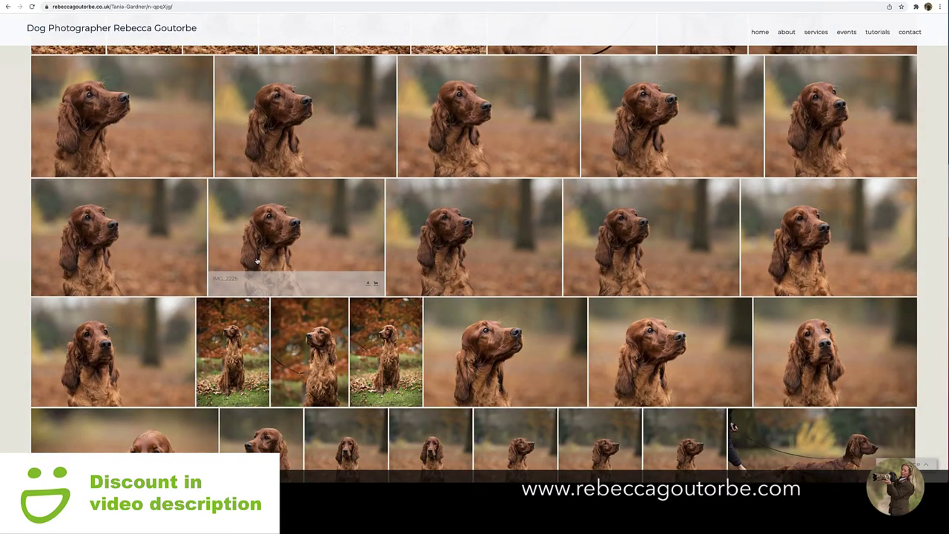
pyautogui.scroll(3, 258, 259)
pyautogui.scroll(4, 258, 259)
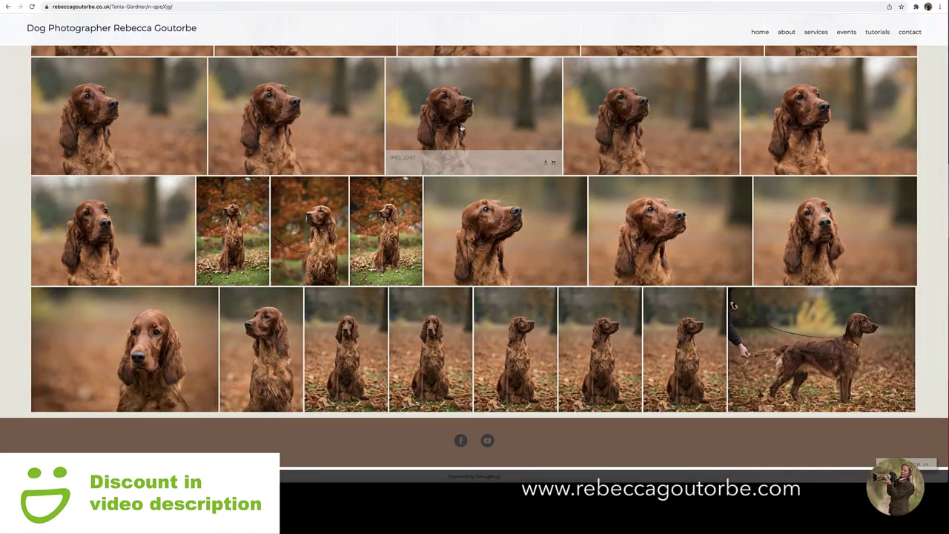
# Open a red setter head portrait and view the paper prints offered for purchase
pyautogui.click(457, 146)
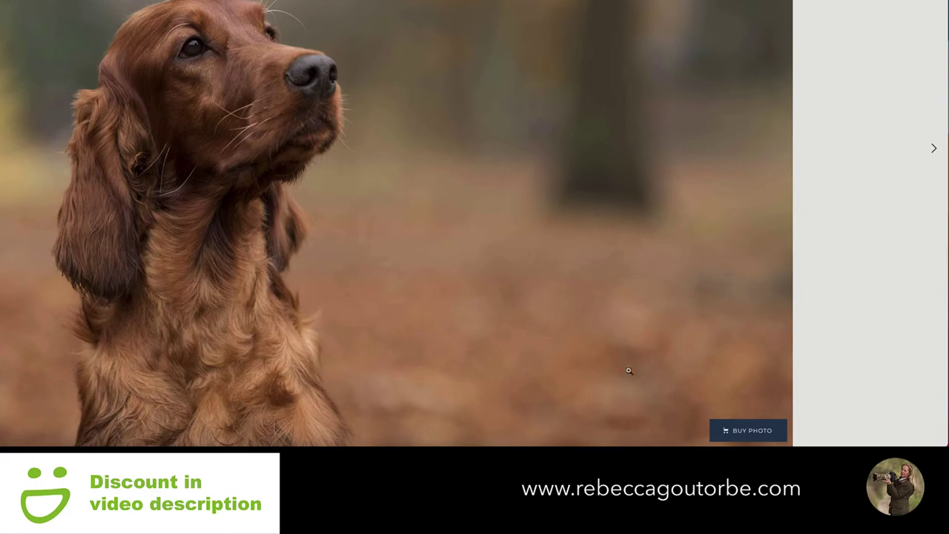
pyautogui.click(727, 430)
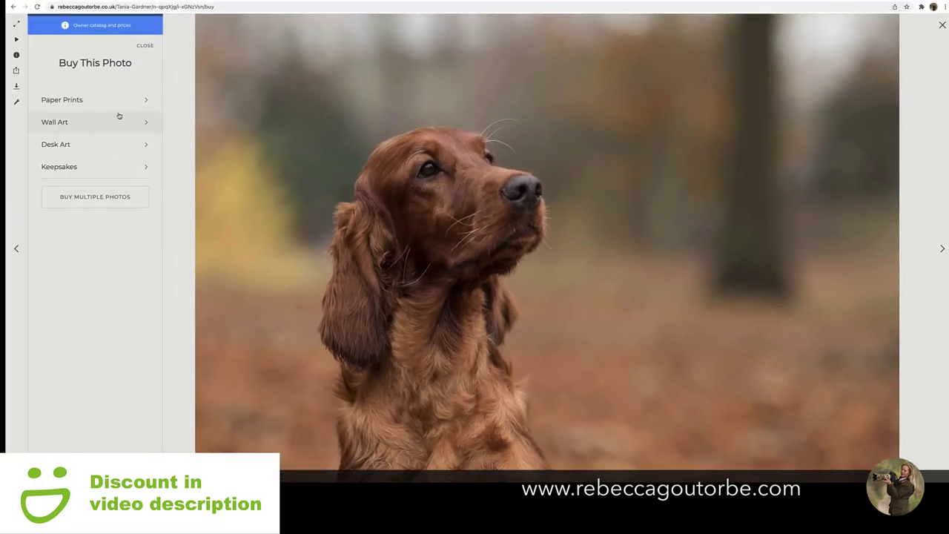
pyautogui.click(111, 100)
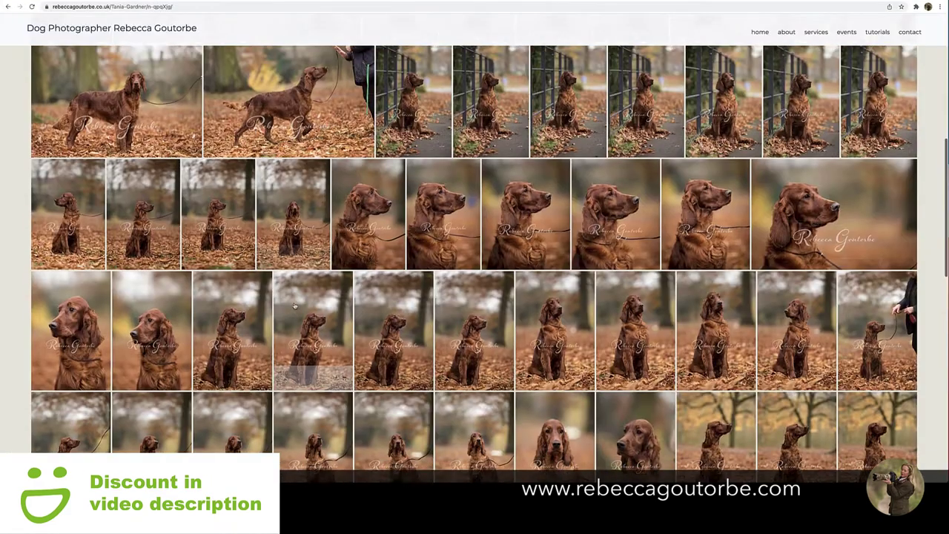
# Look through the watermarked client gallery and view photo IMG_2218 of the setter enlarged
pyautogui.scroll(-2, 295, 309)
pyautogui.scroll(-5, 296, 309)
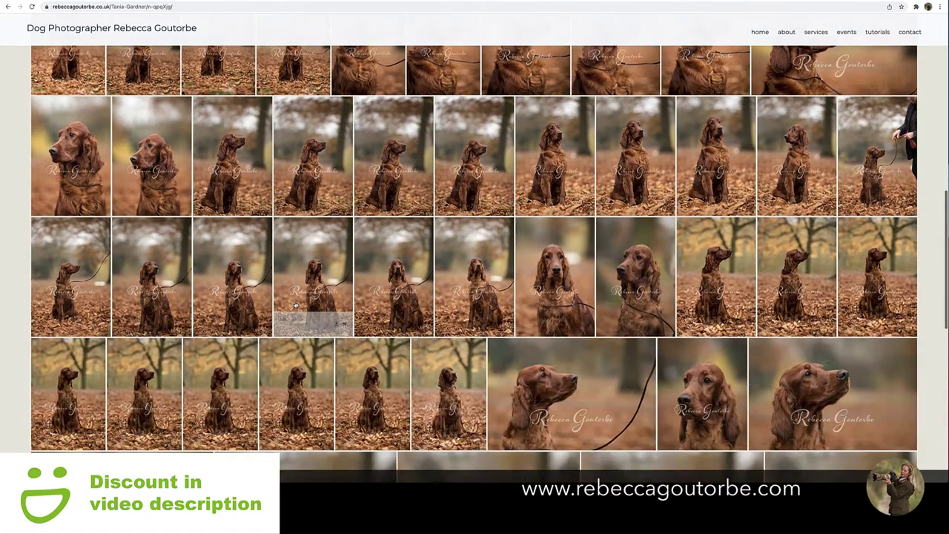
pyautogui.scroll(-4, 296, 307)
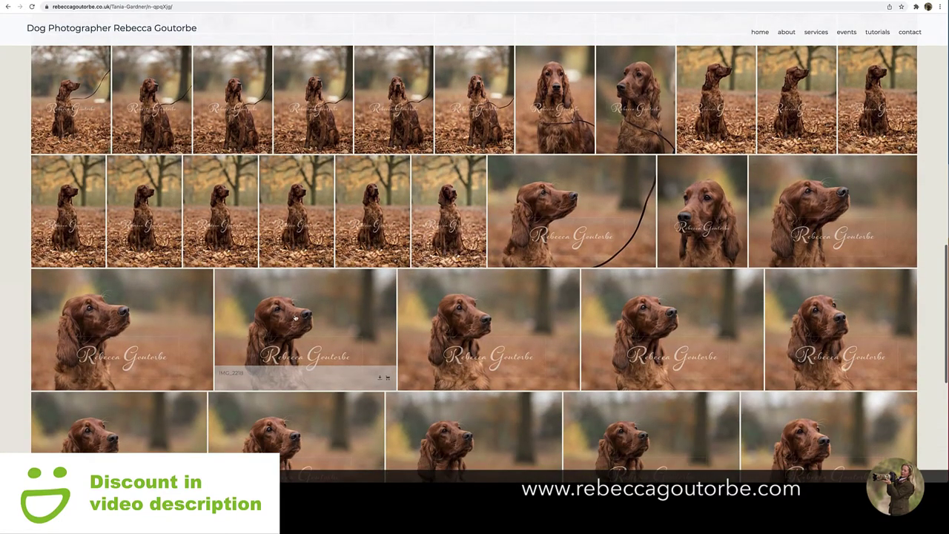
pyautogui.scroll(-2, 295, 307)
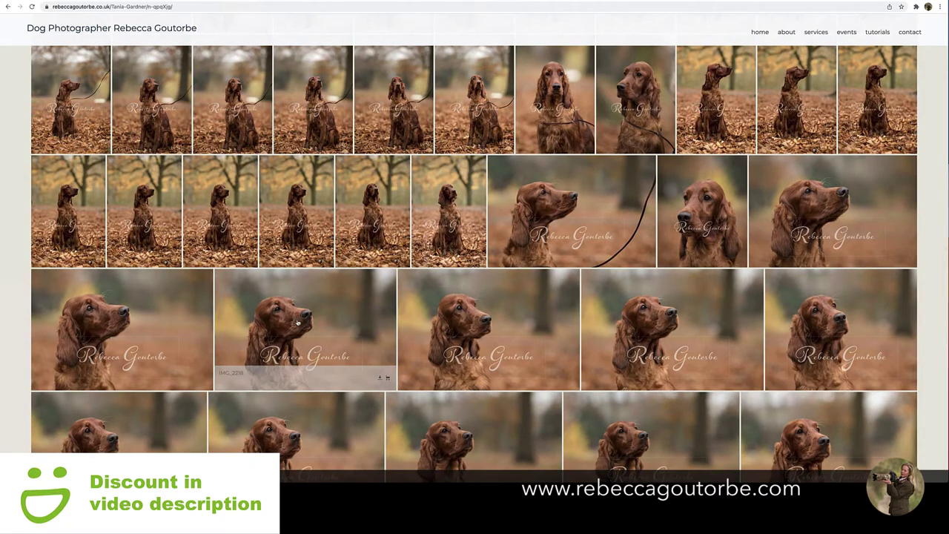
pyautogui.click(298, 322)
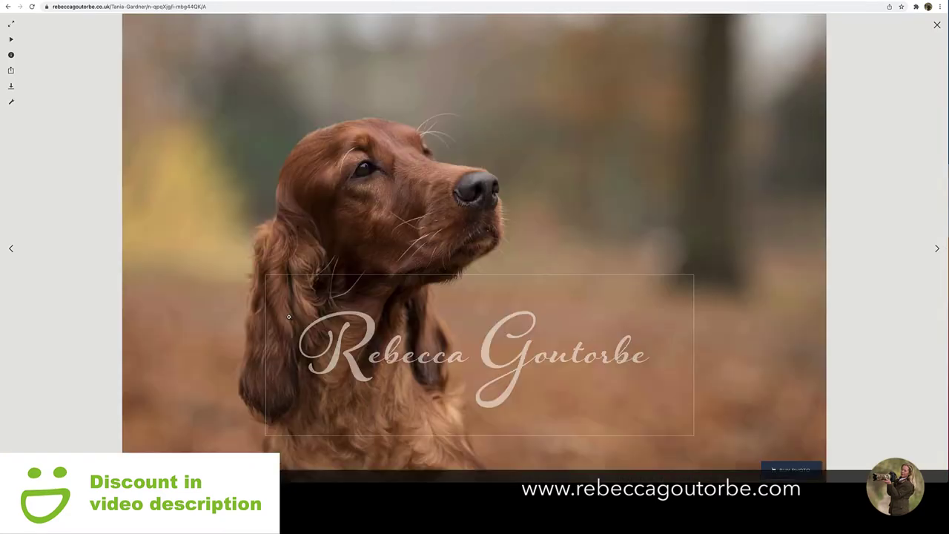
pyautogui.press('Escape')
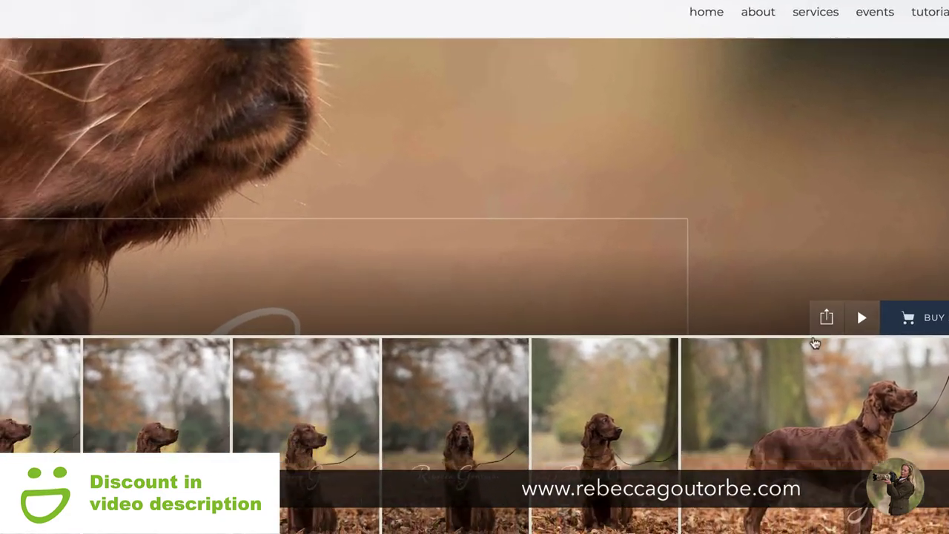
# Open the sharing options for the gallery and copy its gallery link
pyautogui.click(713, 353)
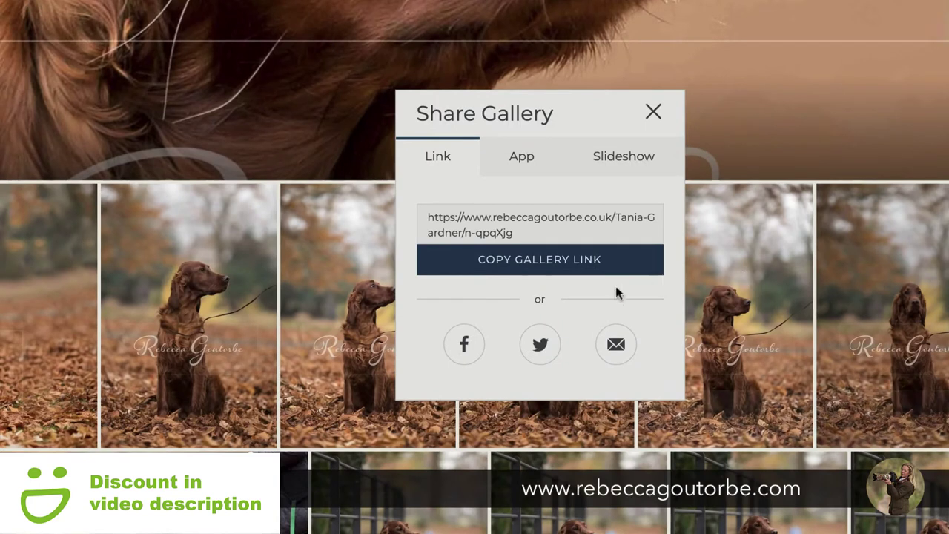
pyautogui.click(512, 264)
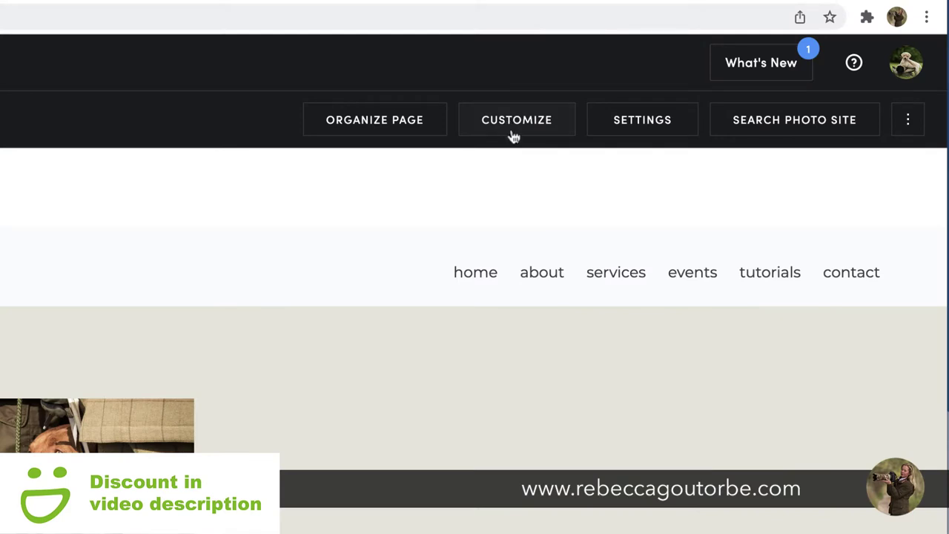
# Place a content block from the customization options onto the page
pyautogui.scroll(-5, 638, 341)
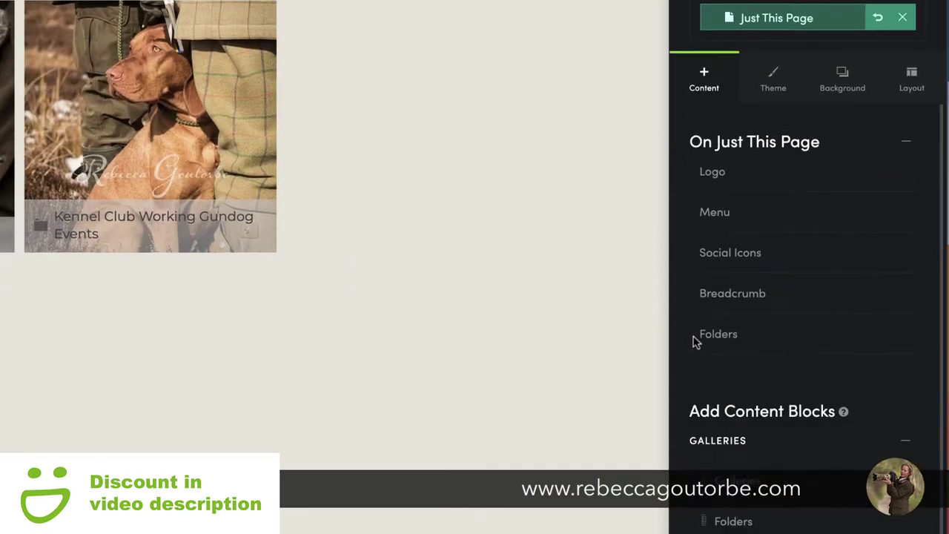
pyautogui.moveTo(727, 348); pyautogui.dragTo(476, 406)
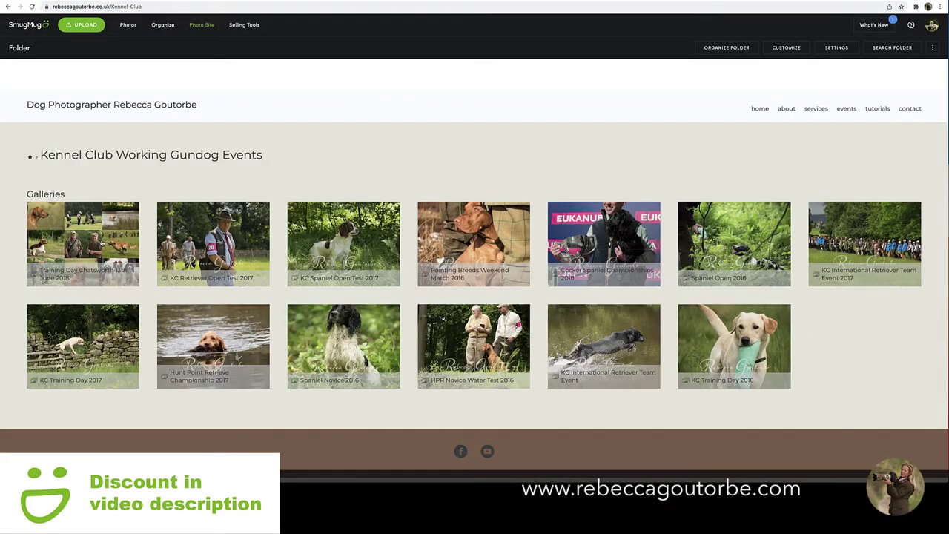
# Browse the Training Day Chatsworth 13th June 2018 gallery and view the paper print options for a Labrador photo
pyautogui.click(104, 246)
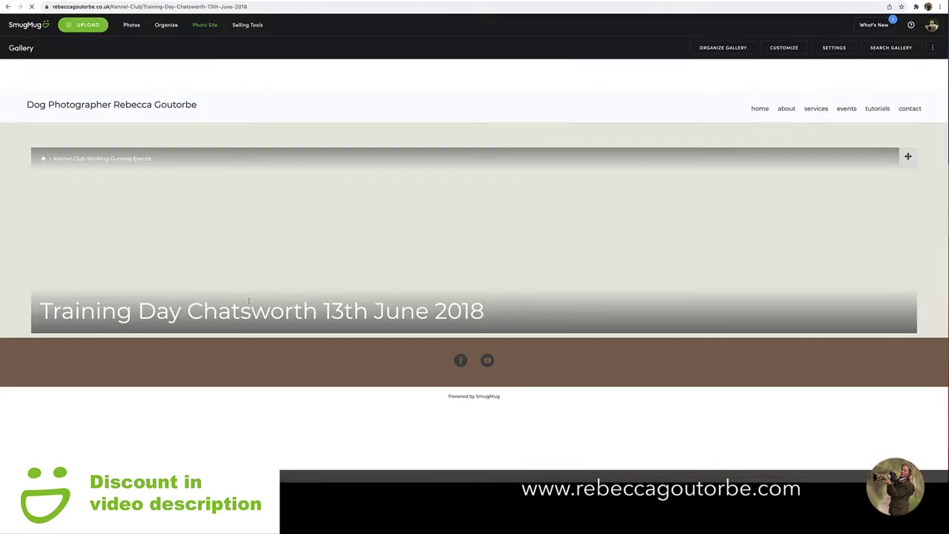
pyautogui.scroll(-10, 316, 366)
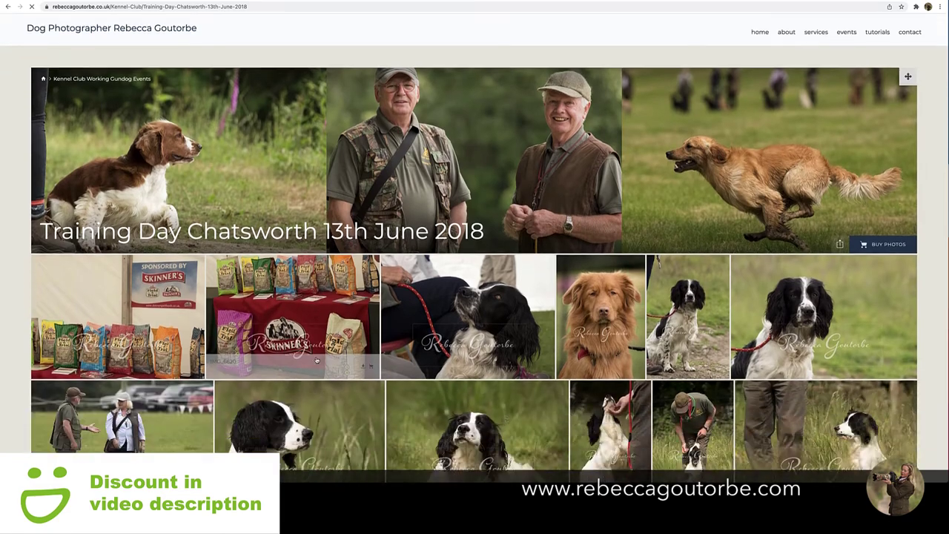
pyautogui.scroll(-3, 317, 367)
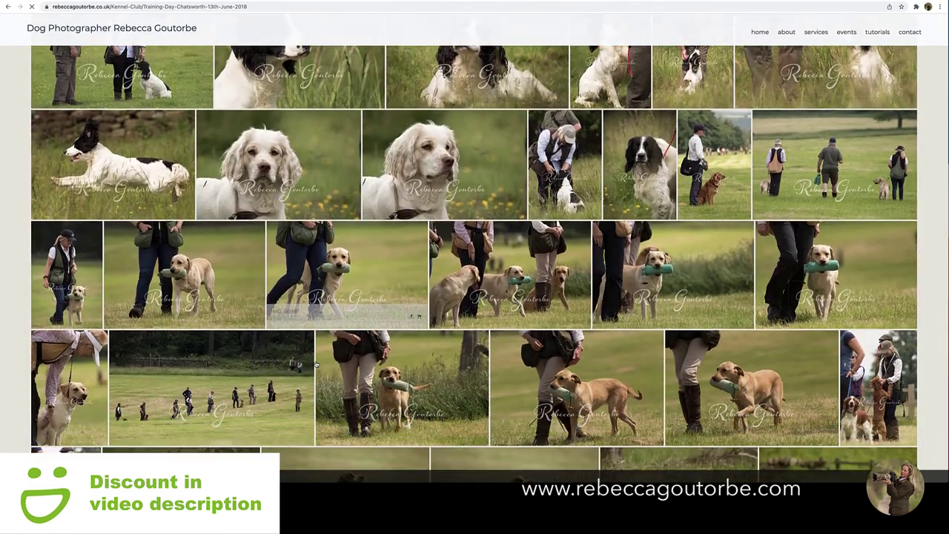
pyautogui.click(334, 272)
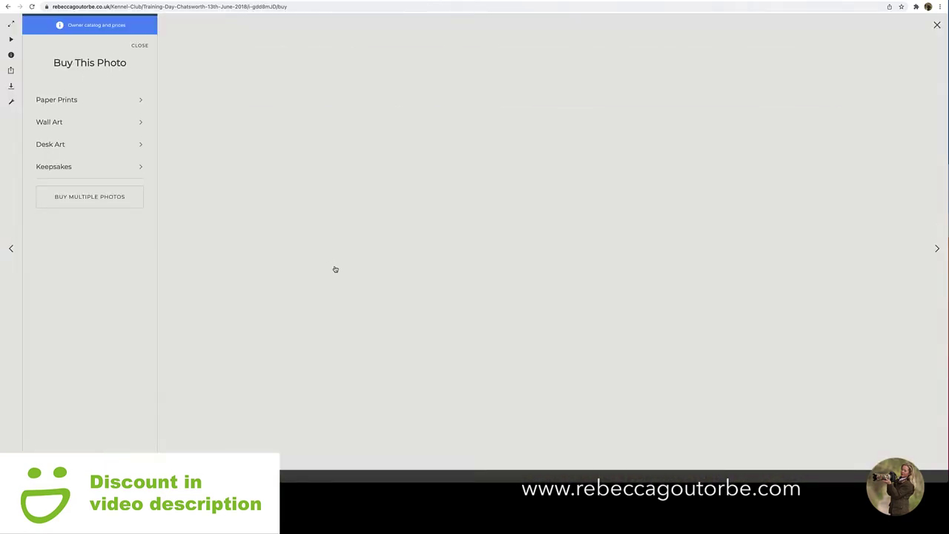
pyautogui.click(75, 99)
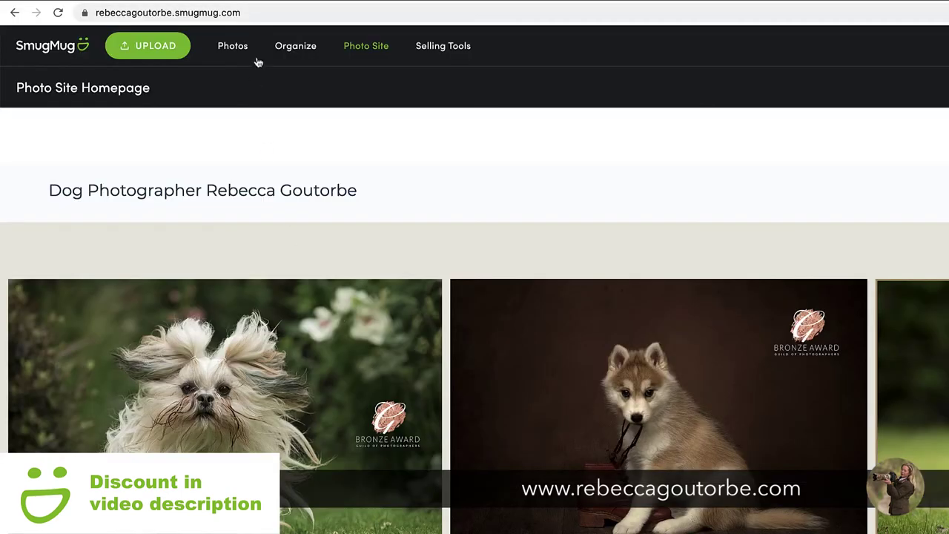
# Start a photo upload into a new gallery from the site organizer and title the gallery "dogs"
pyautogui.click(295, 44)
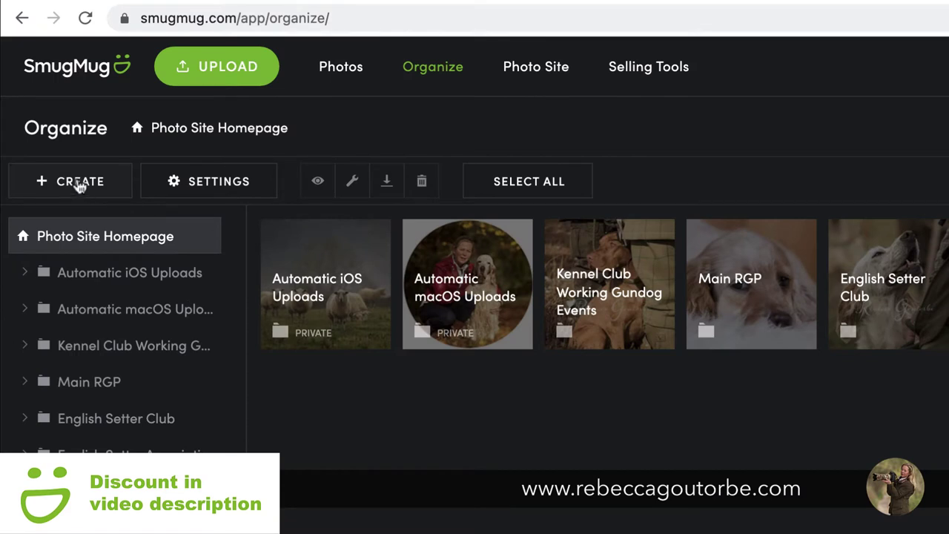
pyautogui.click(30, 70)
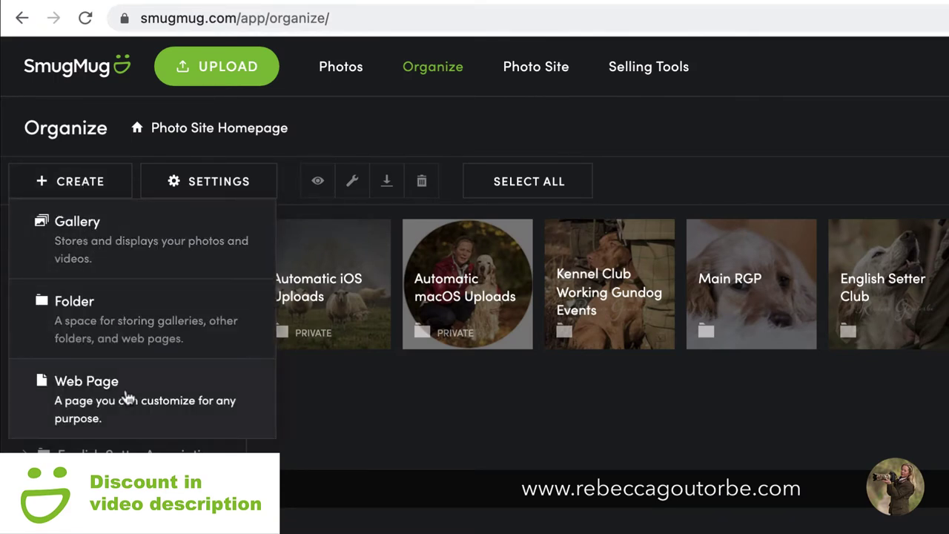
pyautogui.click(302, 408)
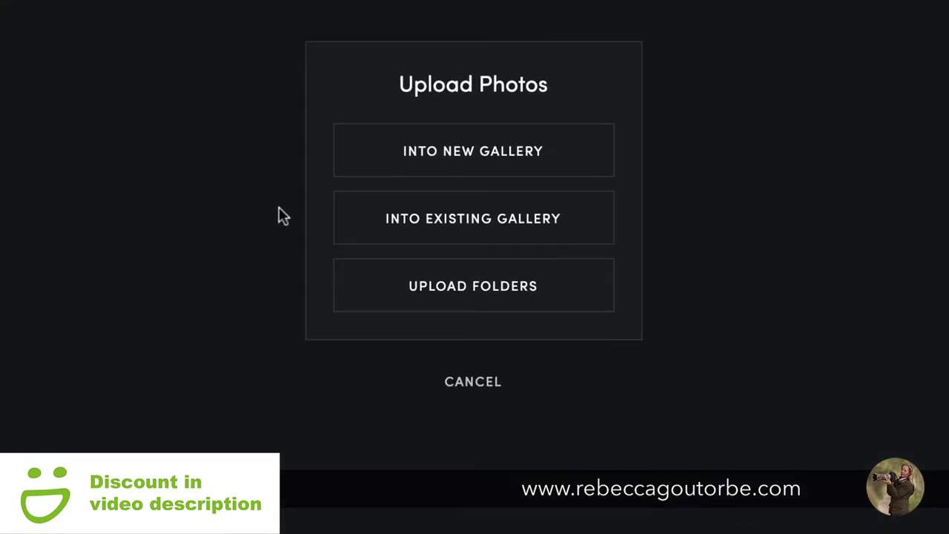
pyautogui.click(401, 164)
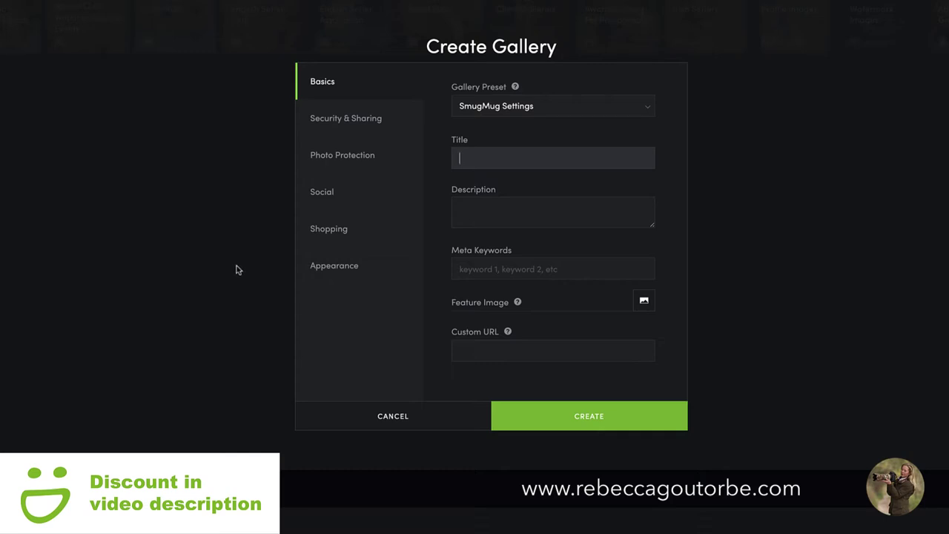
pyautogui.write('dogs')
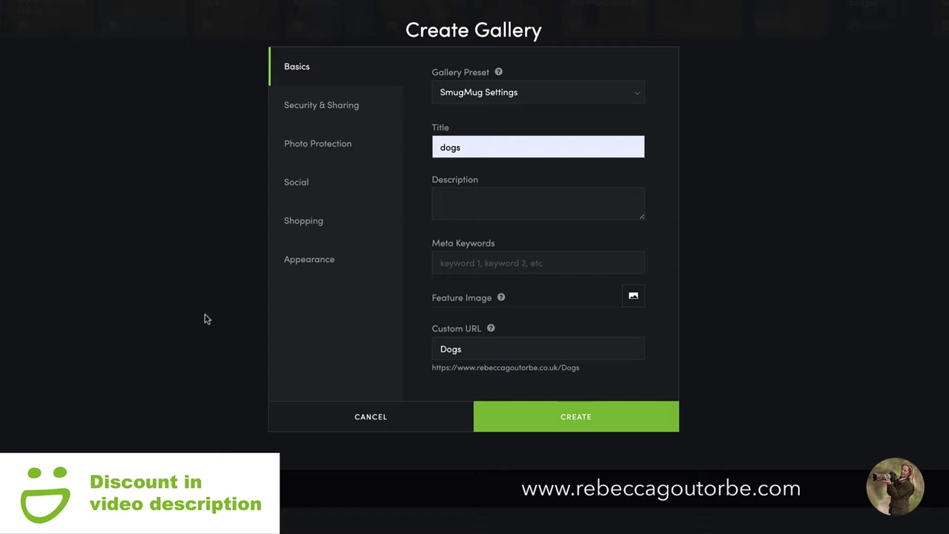
# Set the new gallery's visibility to Private (Only Me) and return to its basic settings
pyautogui.click(338, 109)
pyautogui.click(642, 78)
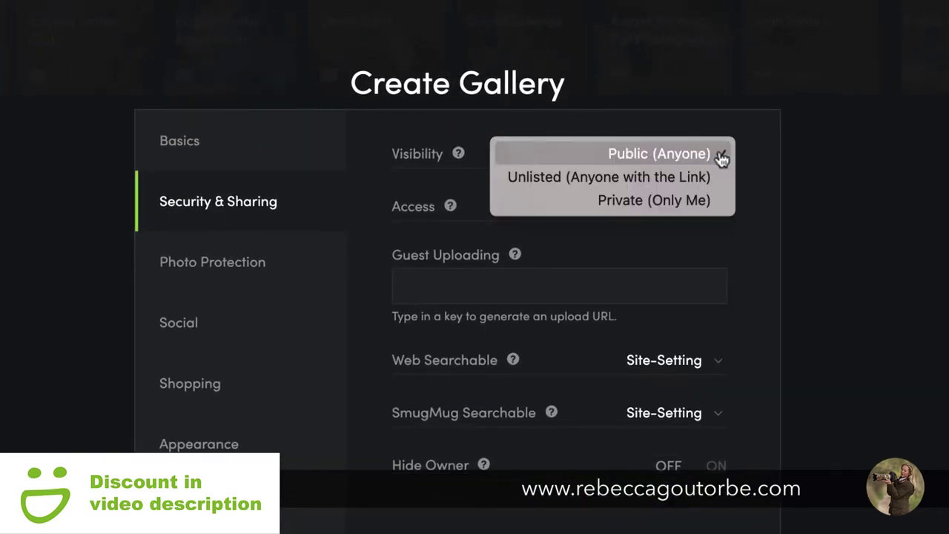
pyautogui.click(640, 201)
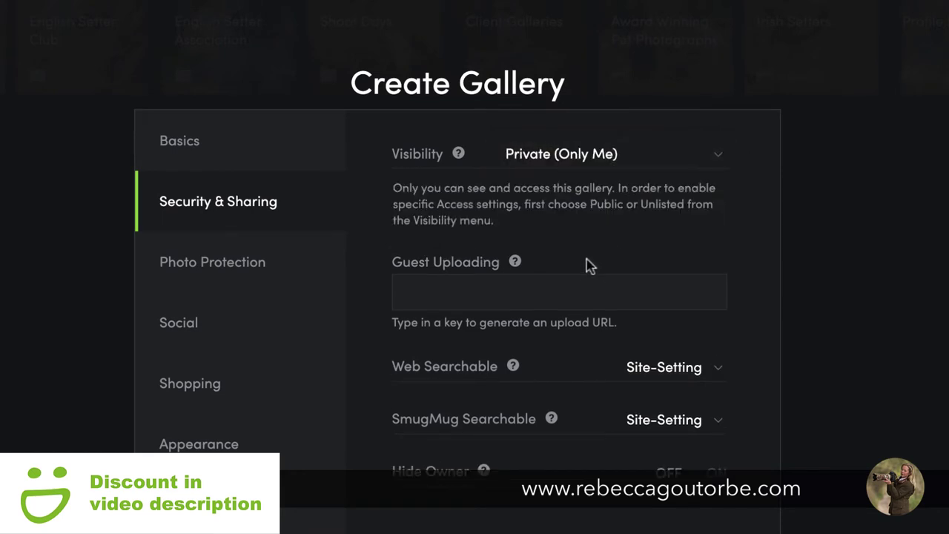
pyautogui.click(187, 143)
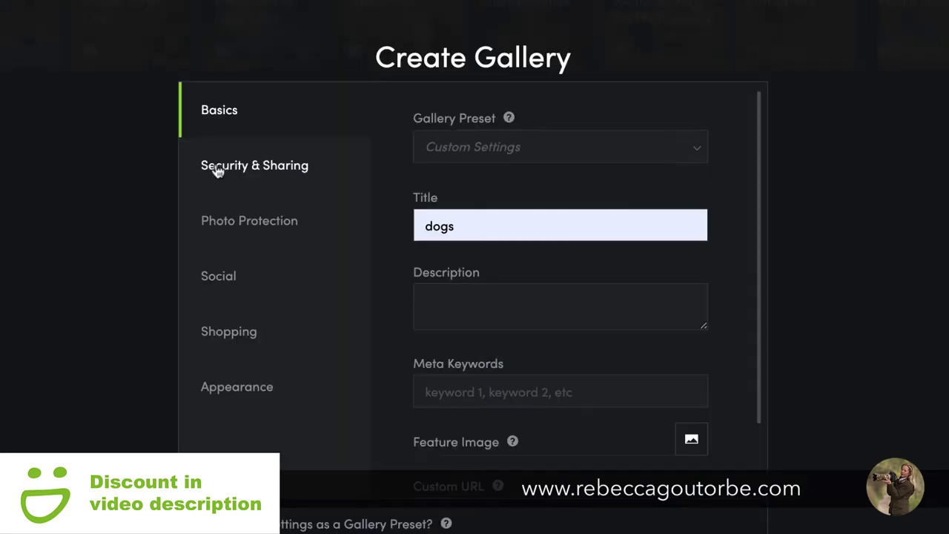
# Set the new gallery's visibility to Unlisted (Anyone with the Link)
pyautogui.click(218, 172)
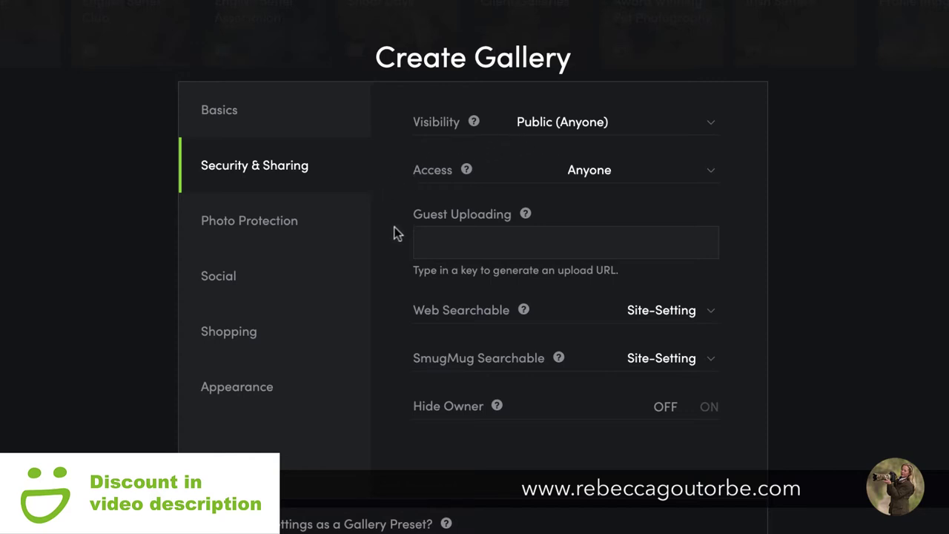
pyautogui.click(712, 125)
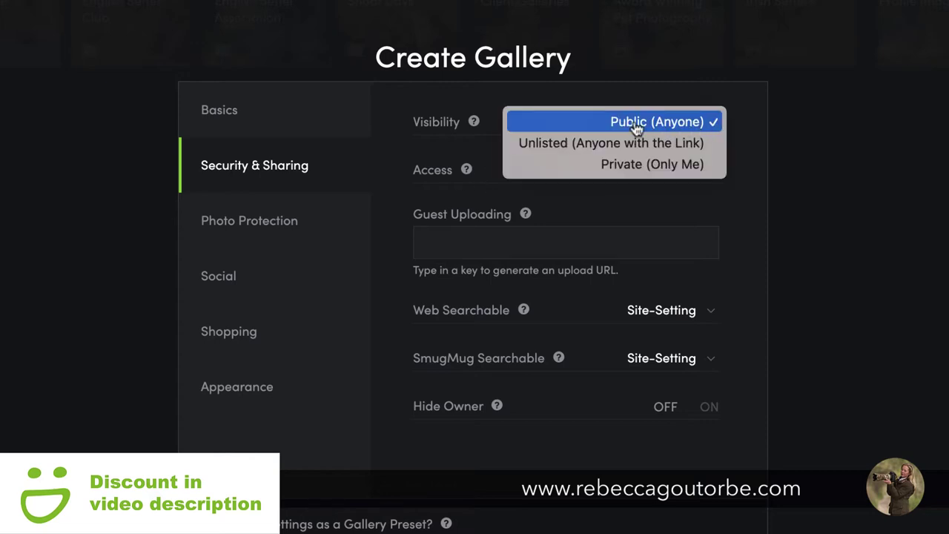
pyautogui.click(614, 147)
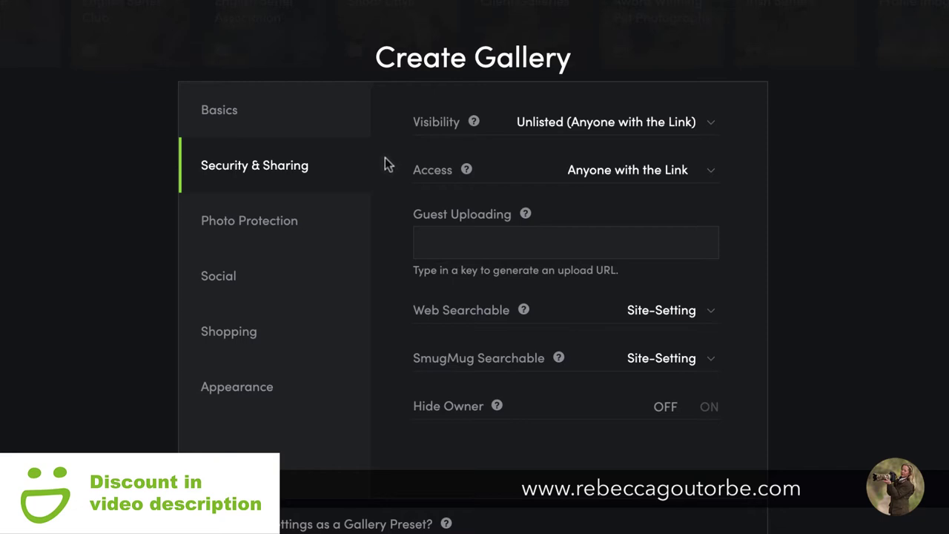
# Try People with Password as the gallery's access, restore Anyone with the Link, and return to the basic settings
pyautogui.click(711, 173)
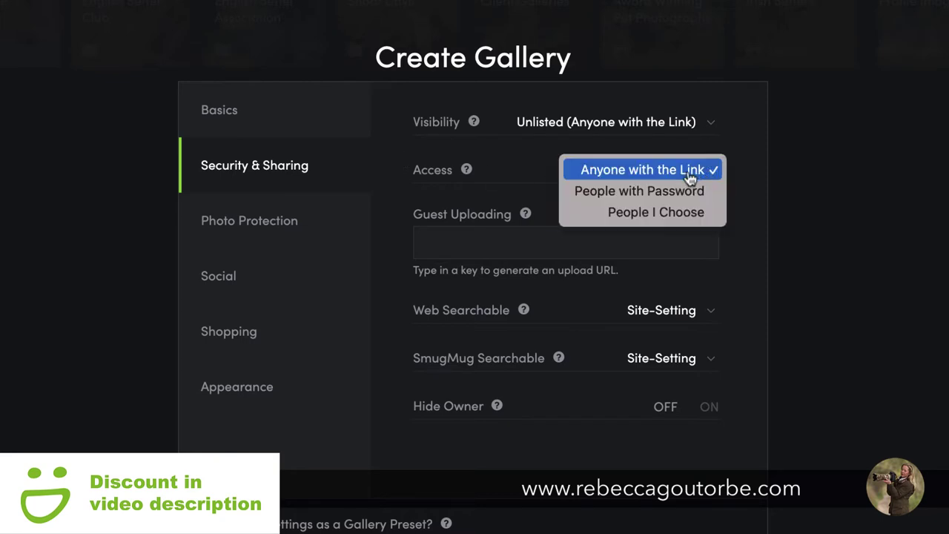
pyautogui.click(664, 195)
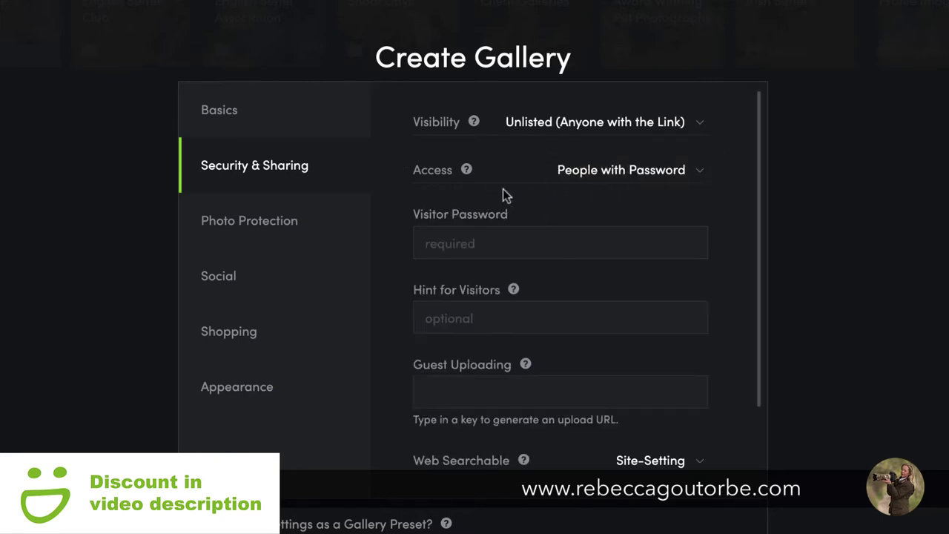
pyautogui.click(701, 173)
pyautogui.click(573, 150)
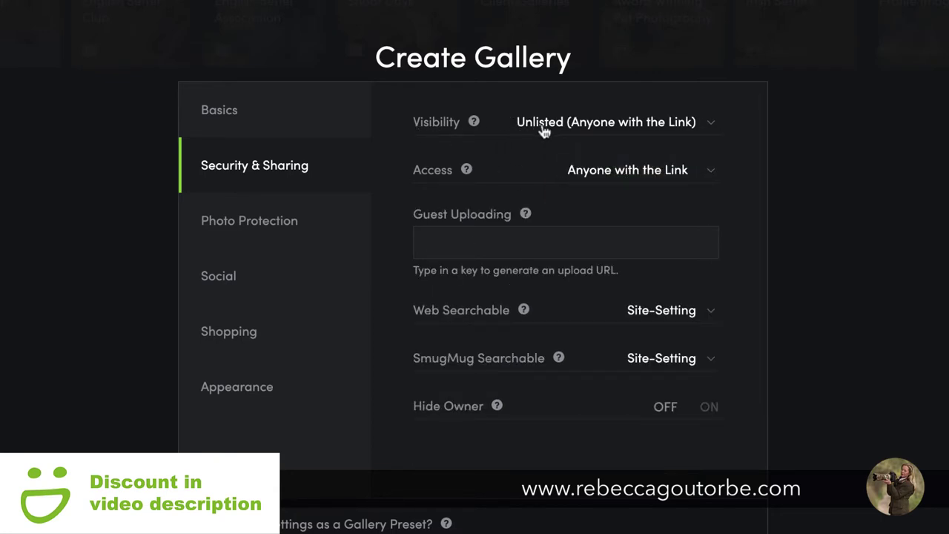
pyautogui.click(219, 110)
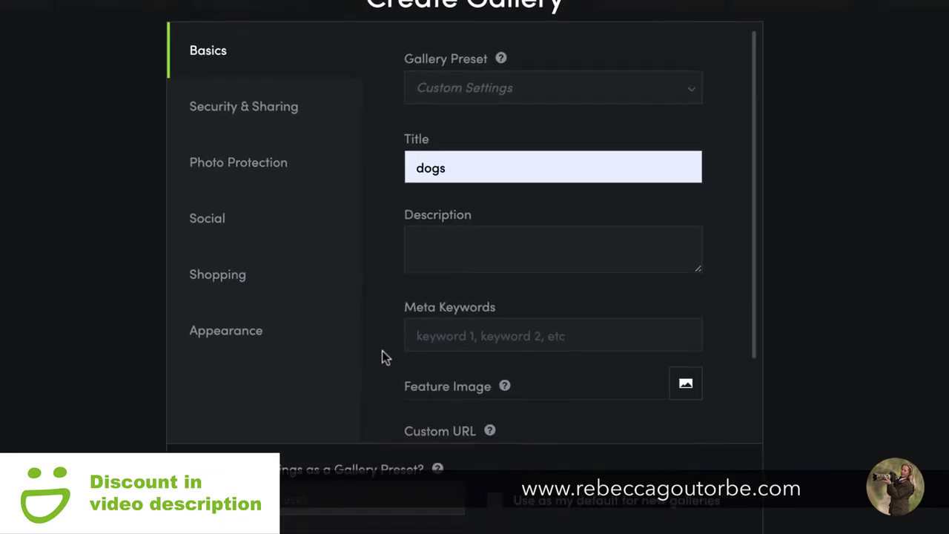
# Review the new gallery's basic, security and sharing, and photo protection settings, including the Maximum Display Size options
pyautogui.scroll(-2, 393, 408)
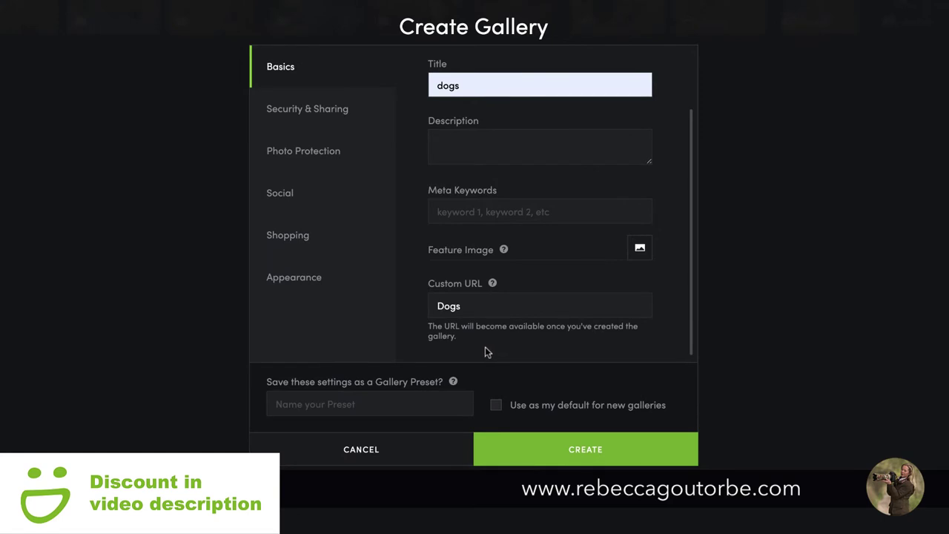
pyautogui.click(319, 112)
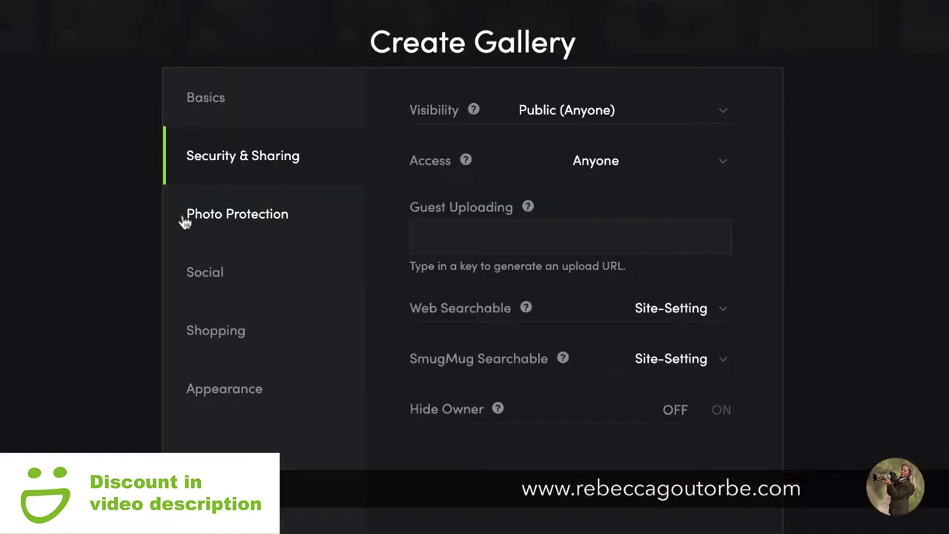
pyautogui.click(201, 217)
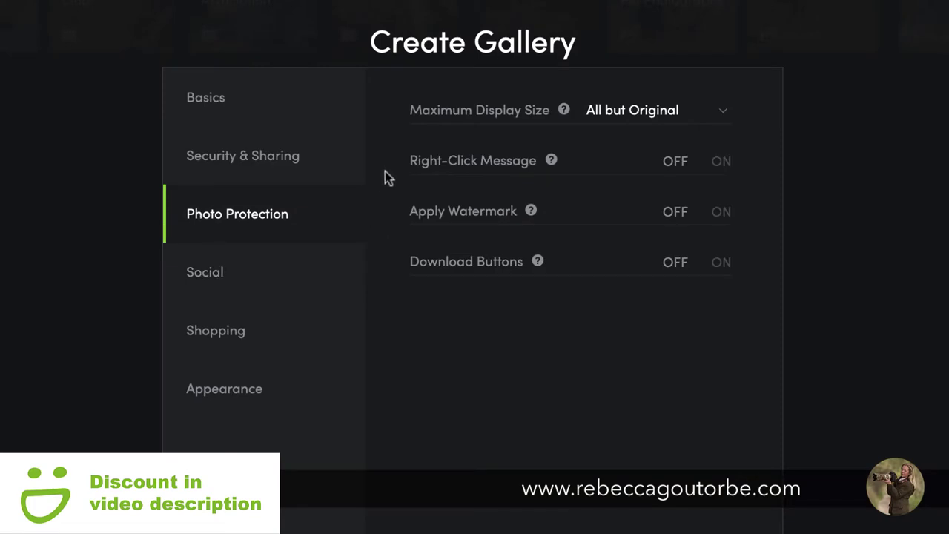
pyautogui.click(726, 112)
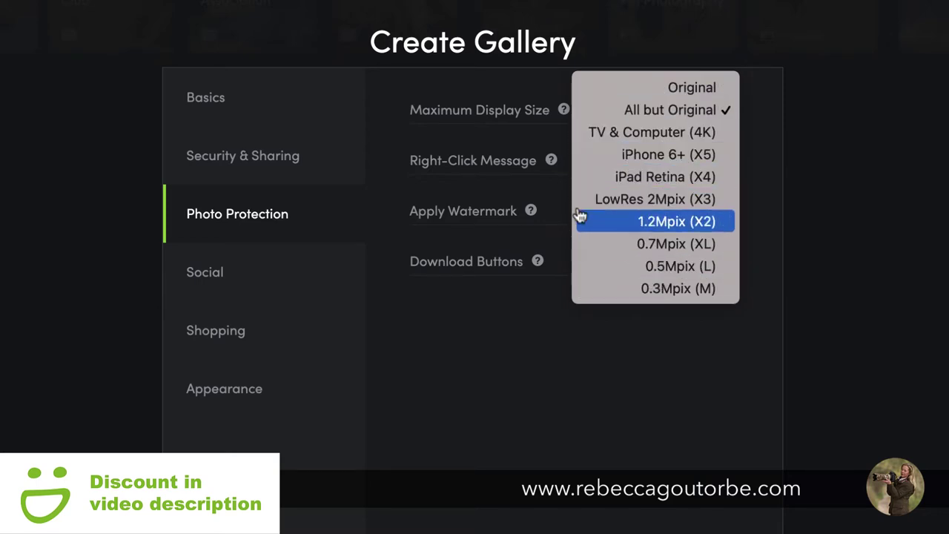
pyautogui.click(400, 143)
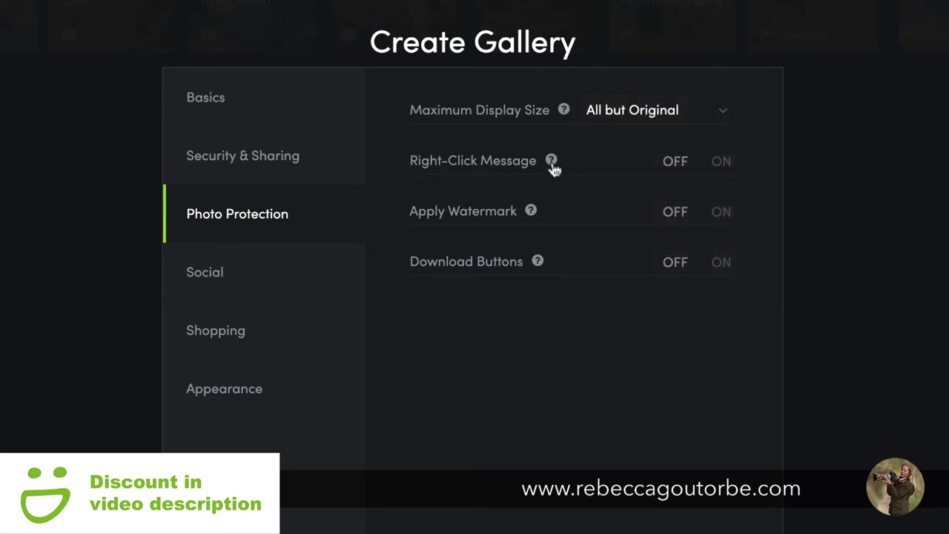
# Try the Right-Click Message and Apply Watermark protections for the new gallery, turning each one off again
pyautogui.moveTo(552, 163)
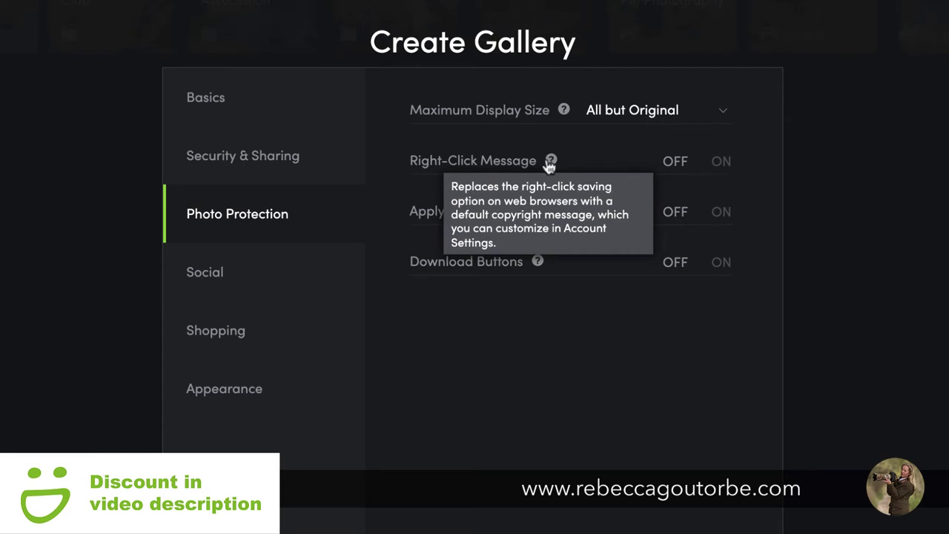
pyautogui.click(721, 162)
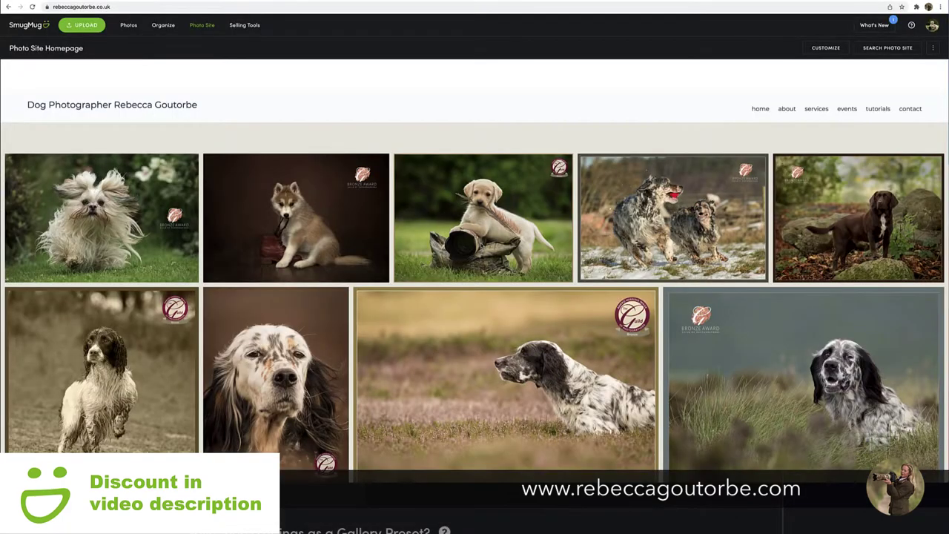
pyautogui.rightClick(480, 245)
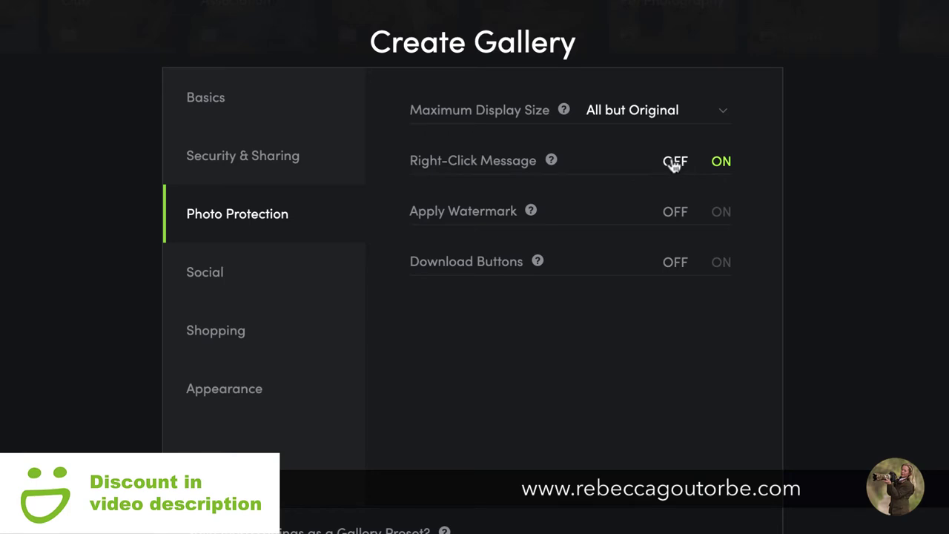
pyautogui.click(675, 163)
pyautogui.click(721, 213)
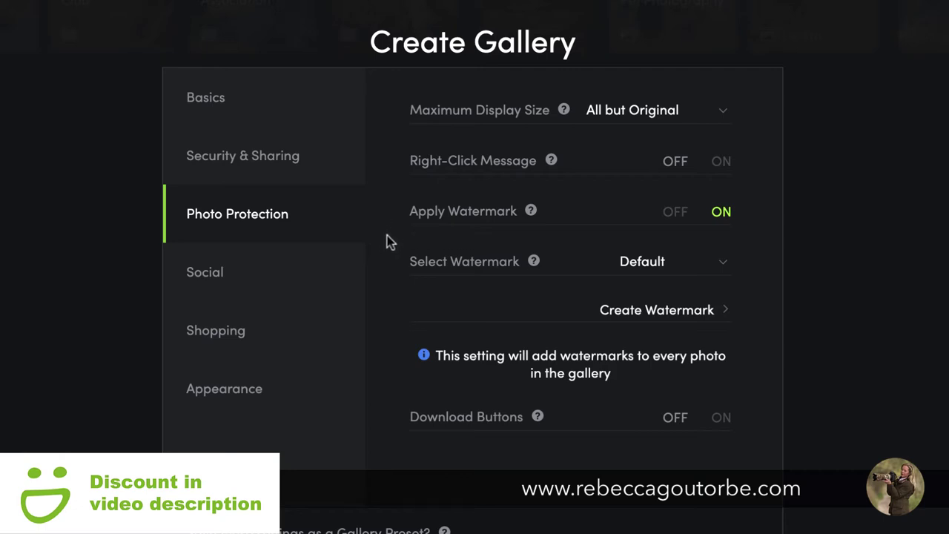
pyautogui.click(675, 214)
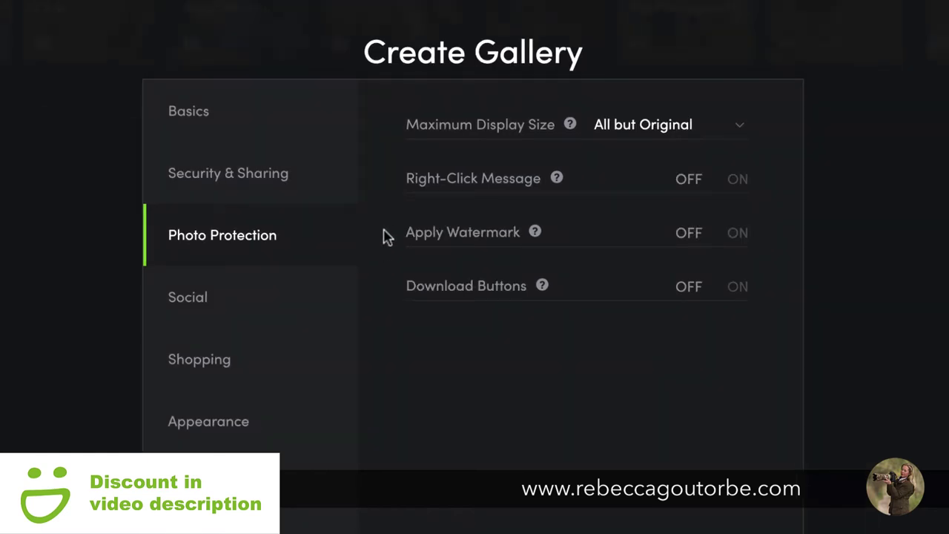
# Turn on Download Buttons and Require Download Password in the new gallery's photo protection settings
pyautogui.click(737, 289)
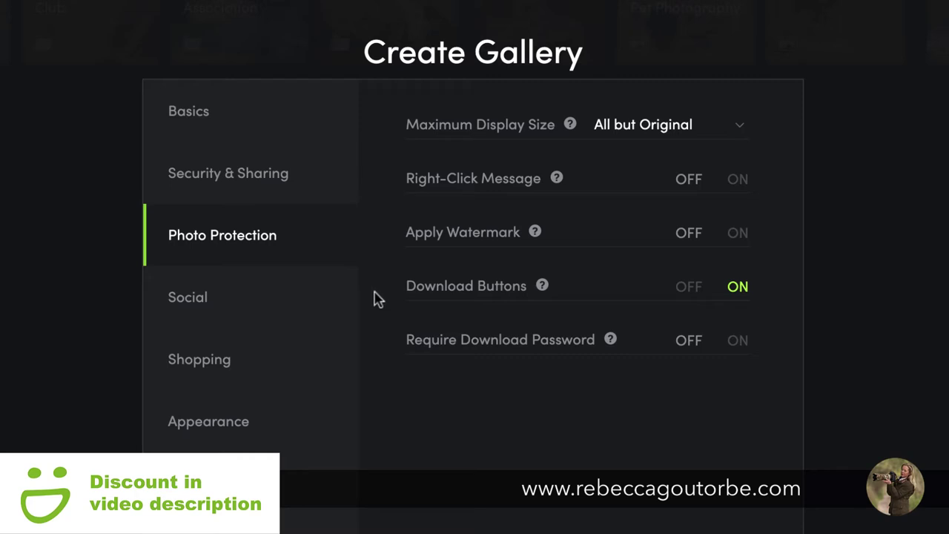
pyautogui.click(736, 343)
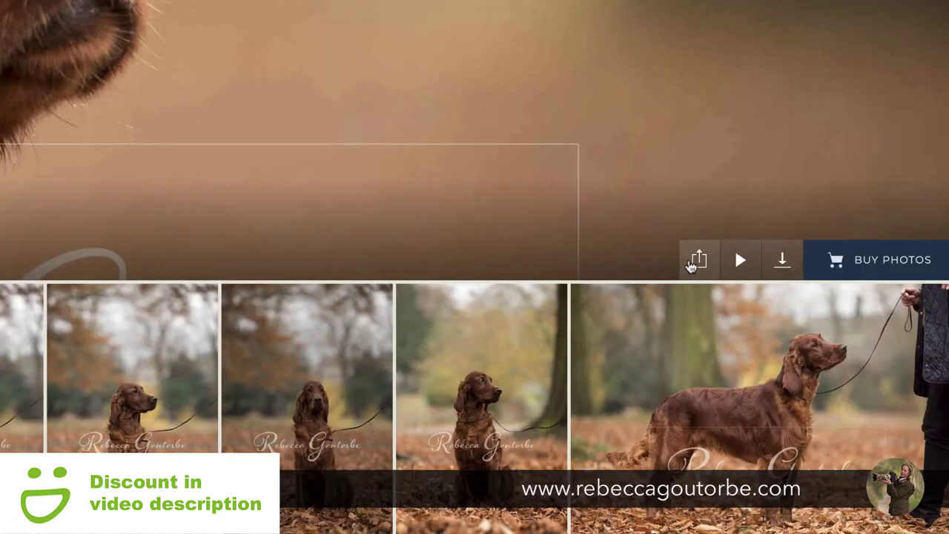
# Open the sharing options of the existing Irish Setter photo gallery and copy its gallery link
pyautogui.click(699, 259)
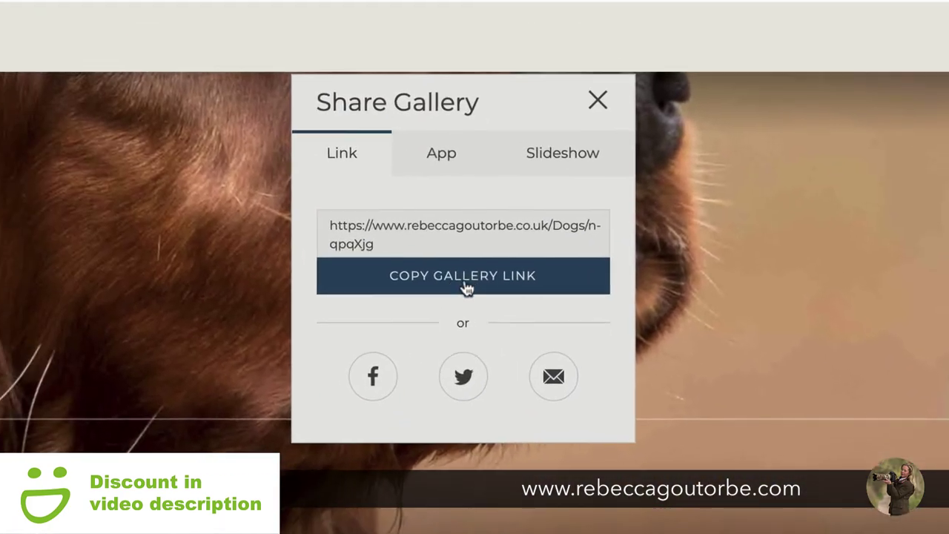
pyautogui.click(466, 287)
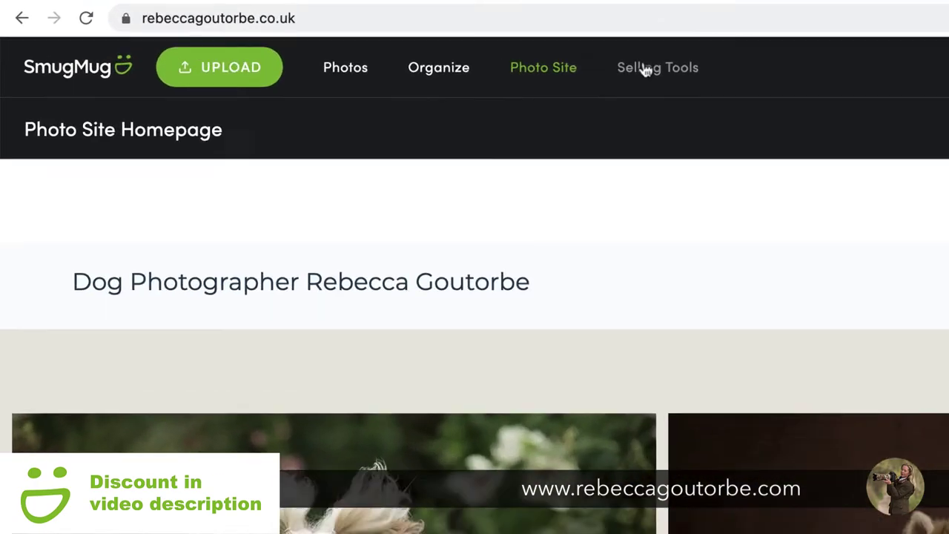
# Open the RGP Price list's products for editing and expand the 7" x 5" standard paper print
pyautogui.click(645, 68)
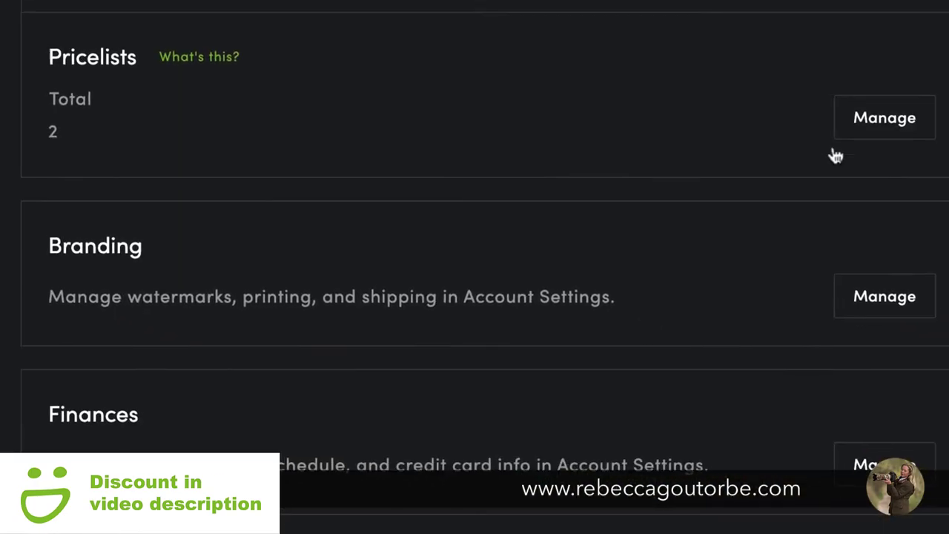
pyautogui.click(862, 126)
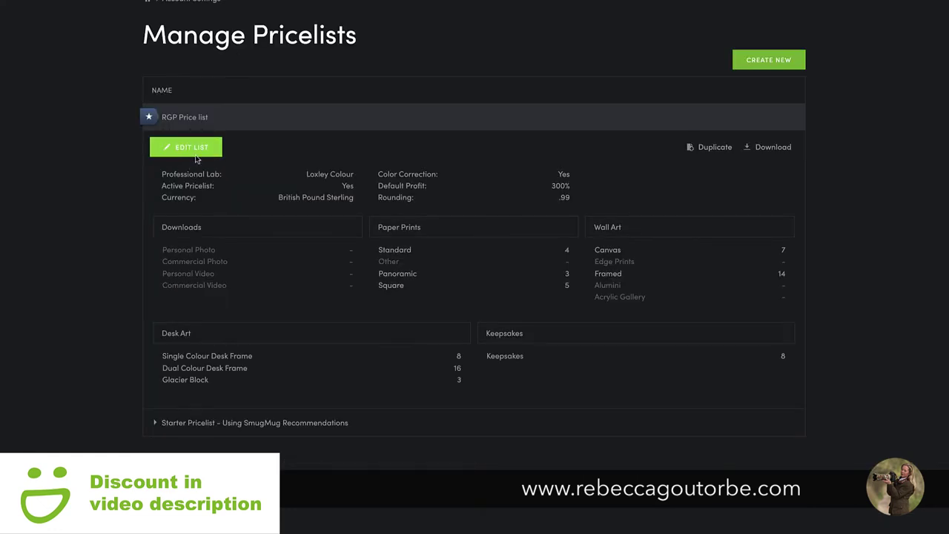
pyautogui.click(185, 148)
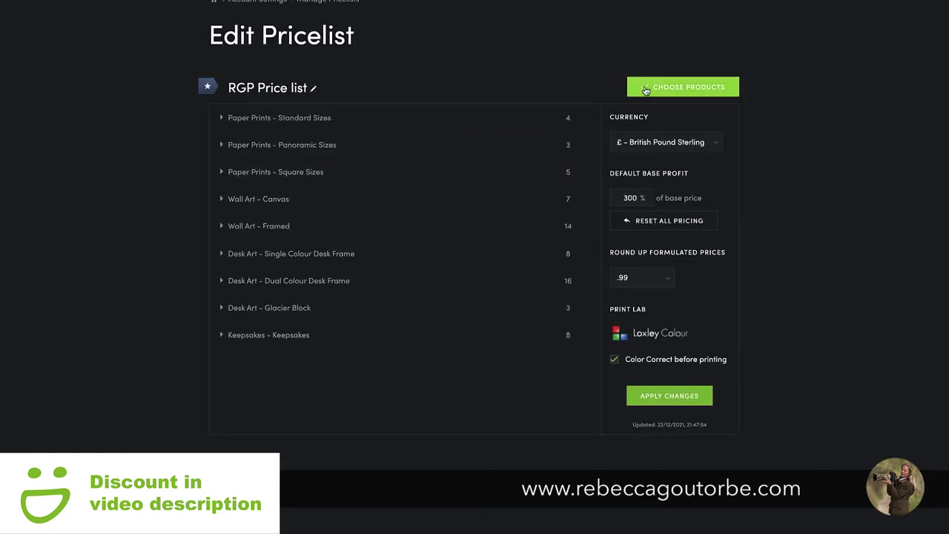
pyautogui.click(646, 91)
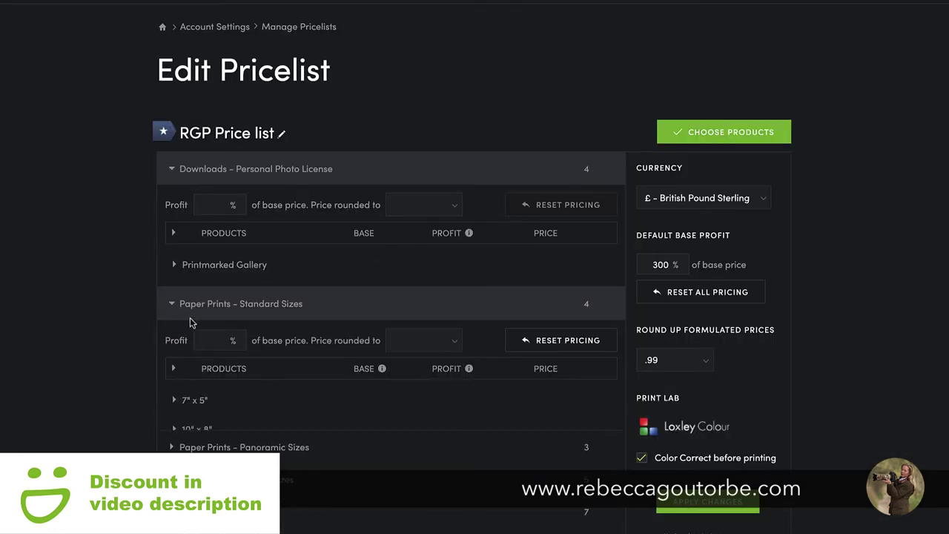
pyautogui.scroll(-2, 250, 322)
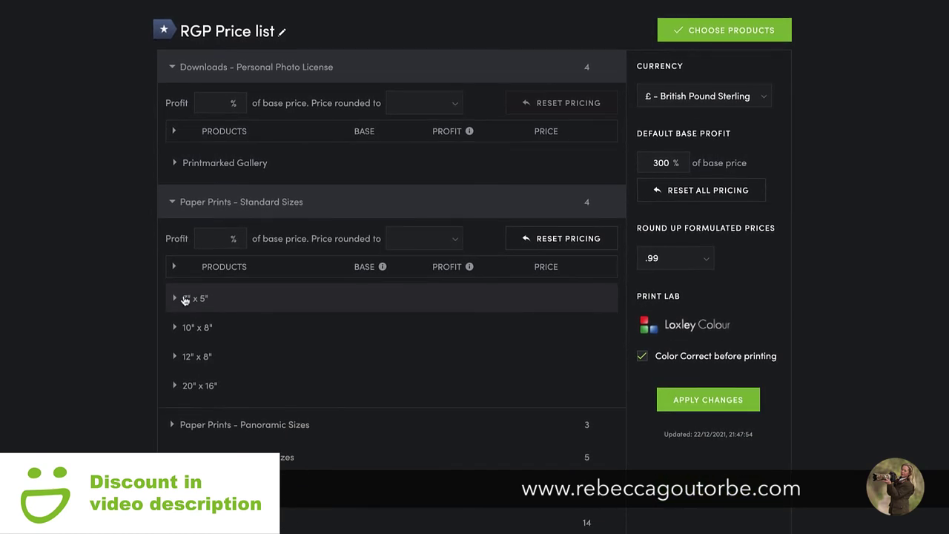
pyautogui.click(185, 300)
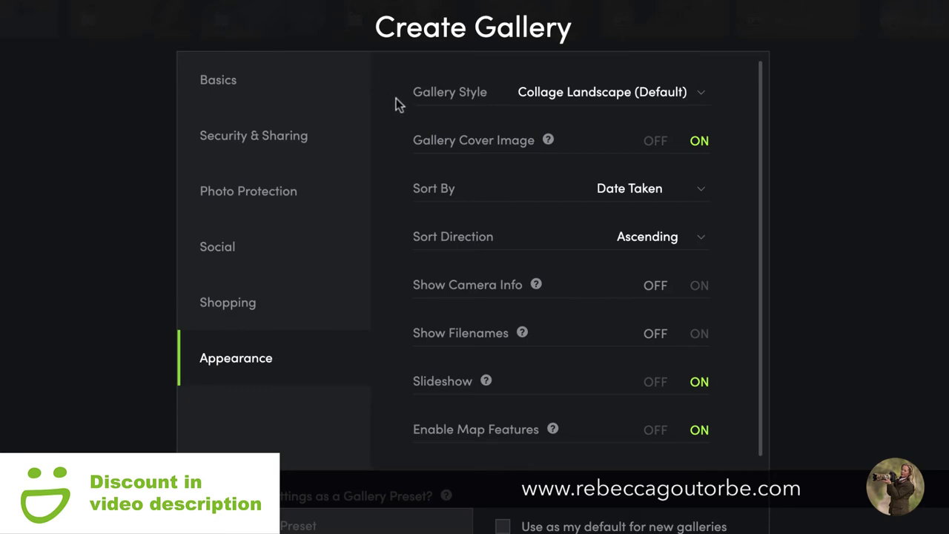
# Review the Gallery Style options, and turn on Show Camera Info and Show Filenames for the new gallery
pyautogui.click(704, 98)
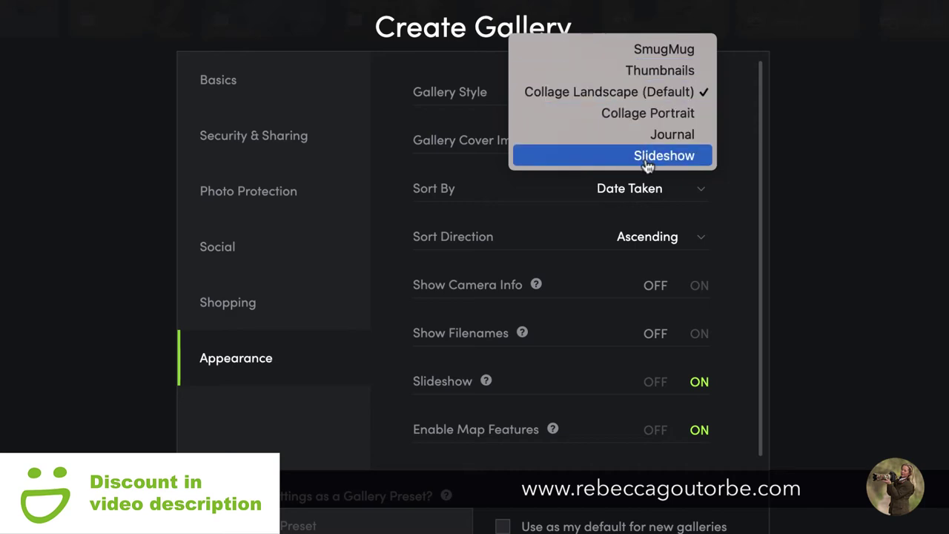
pyautogui.click(395, 170)
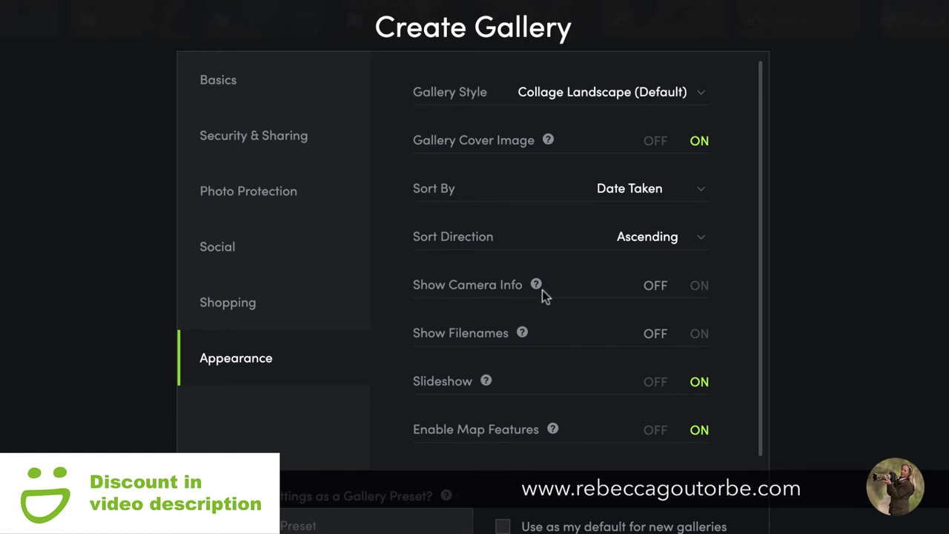
pyautogui.click(699, 296)
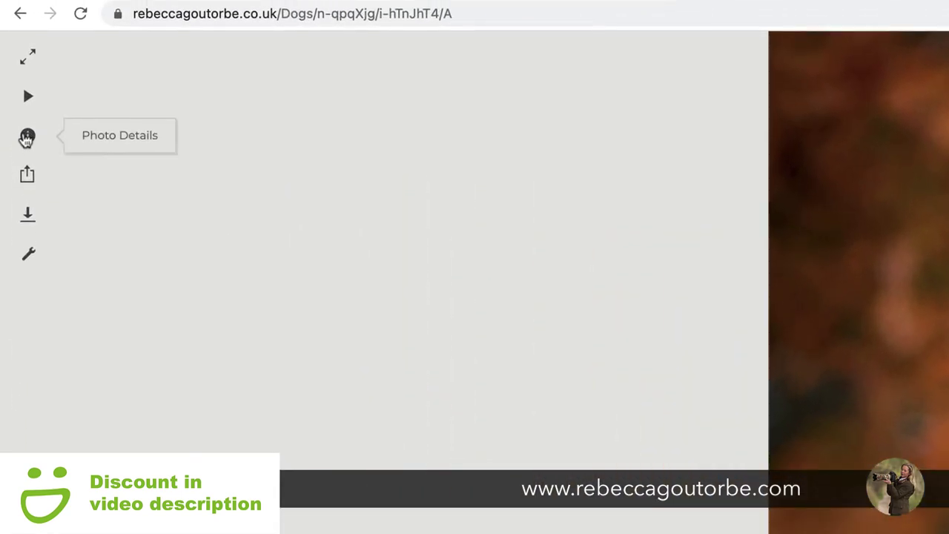
pyautogui.click(23, 116)
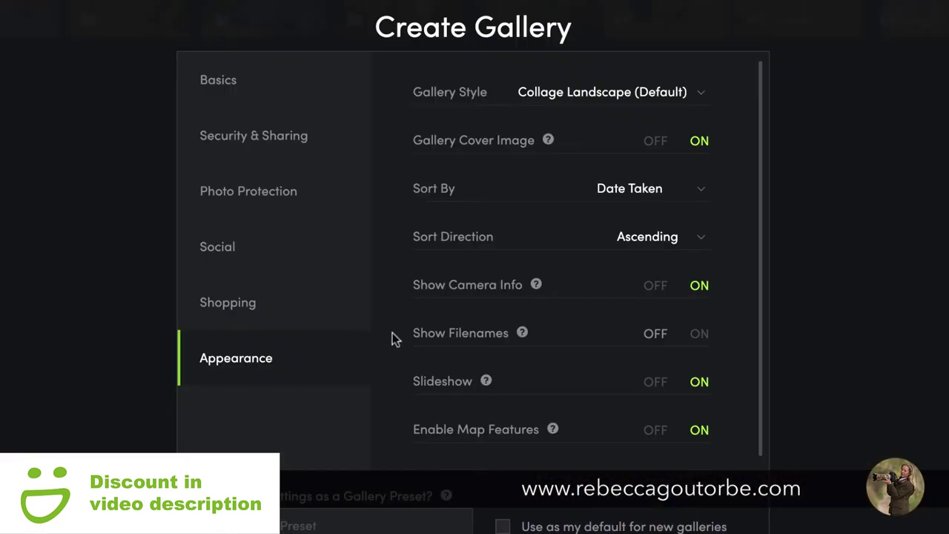
pyautogui.click(690, 340)
# Check the field for saving a gallery preset, and choose the Dog Grooming Galleries preset in the basic settings
pyautogui.scroll(-3, 393, 348)
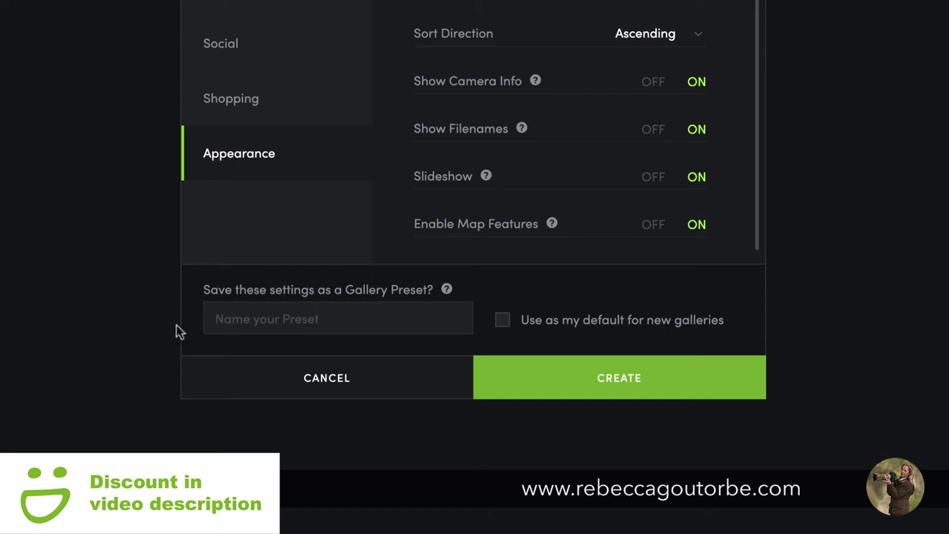
pyautogui.click(215, 319)
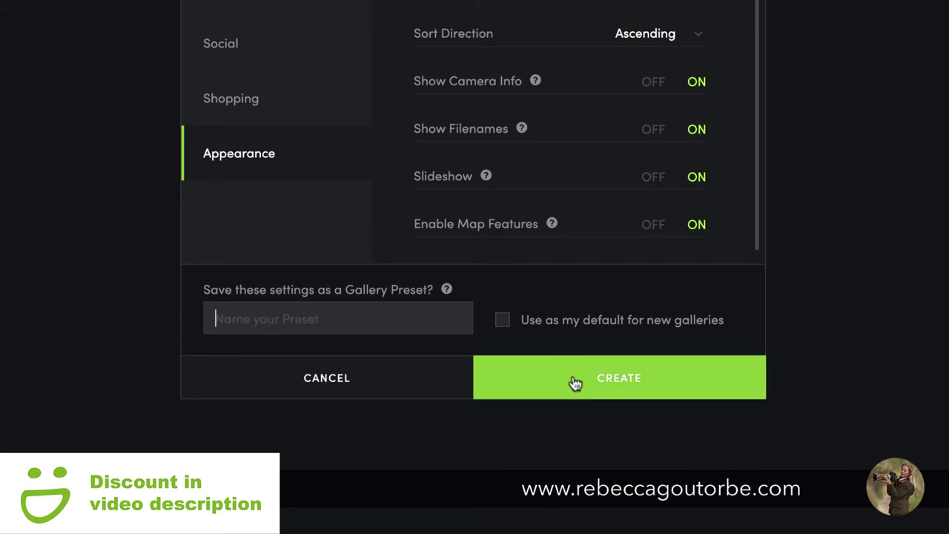
pyautogui.scroll(5, 282, 141)
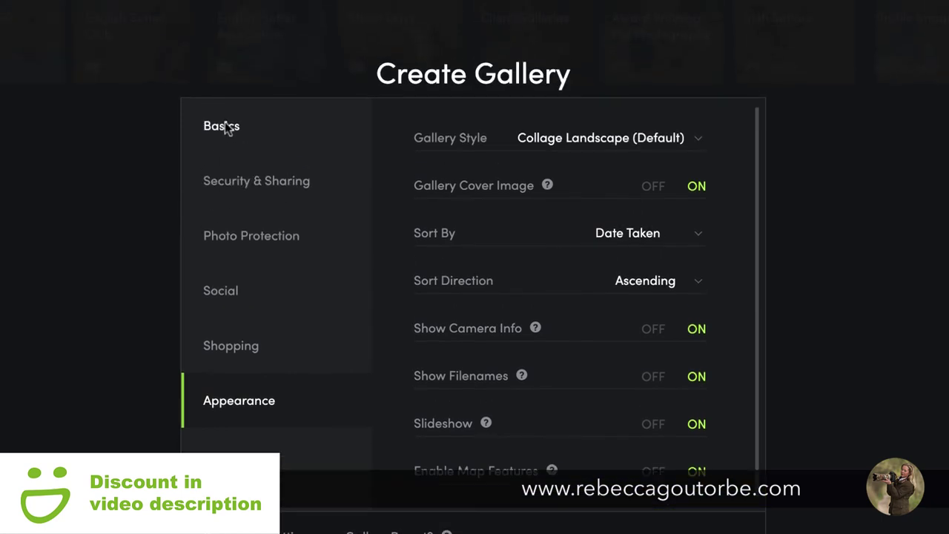
pyautogui.click(220, 125)
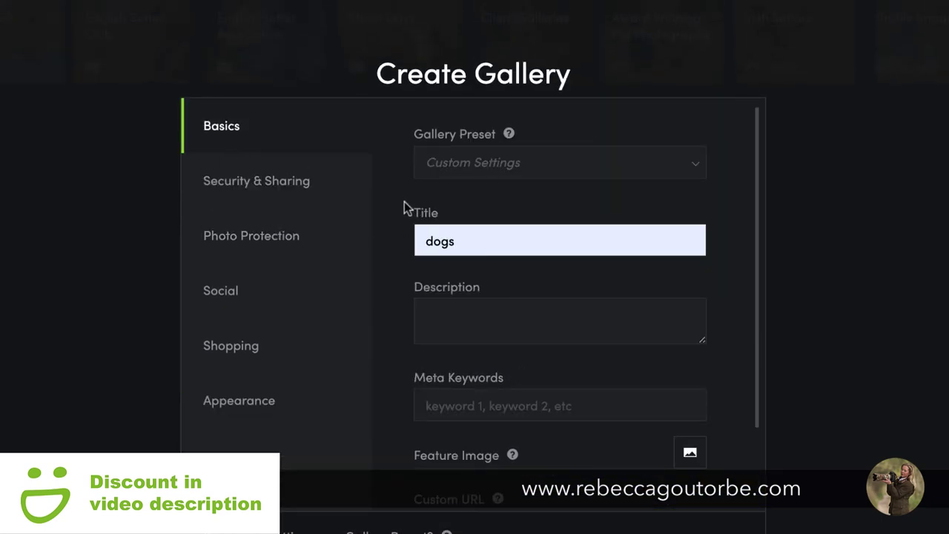
pyautogui.click(696, 167)
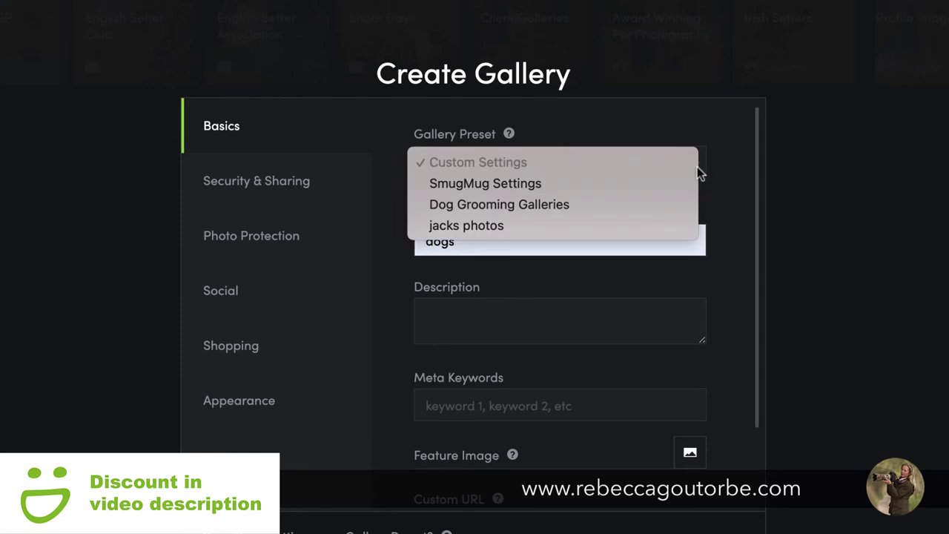
pyautogui.click(500, 204)
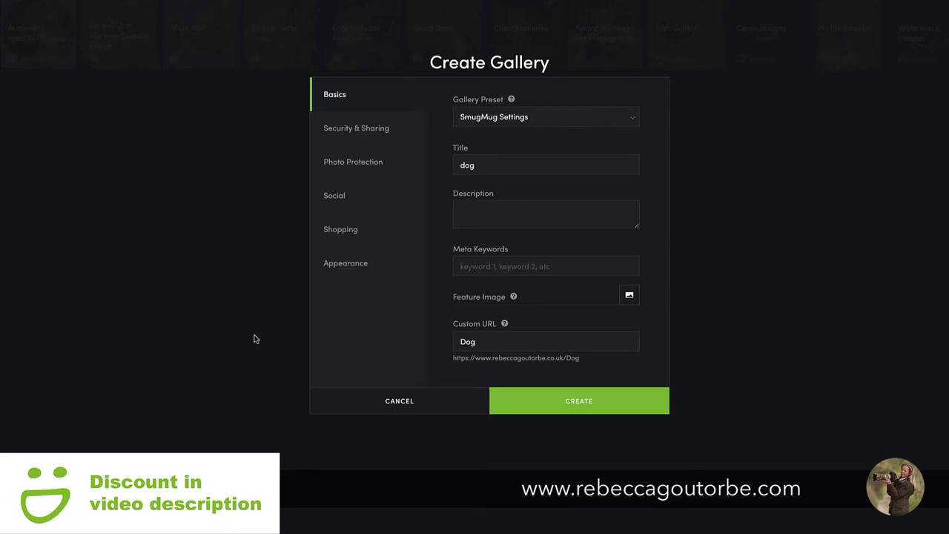
# Create the gallery titled "dog" and upload IMG_2099g.jpg to it from the Downloads folder
pyautogui.click(545, 411)
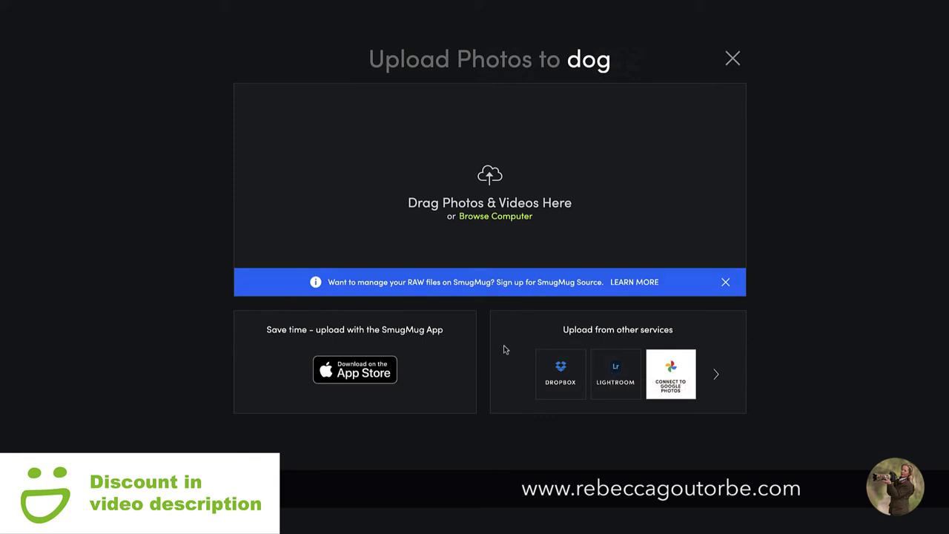
pyautogui.click(482, 220)
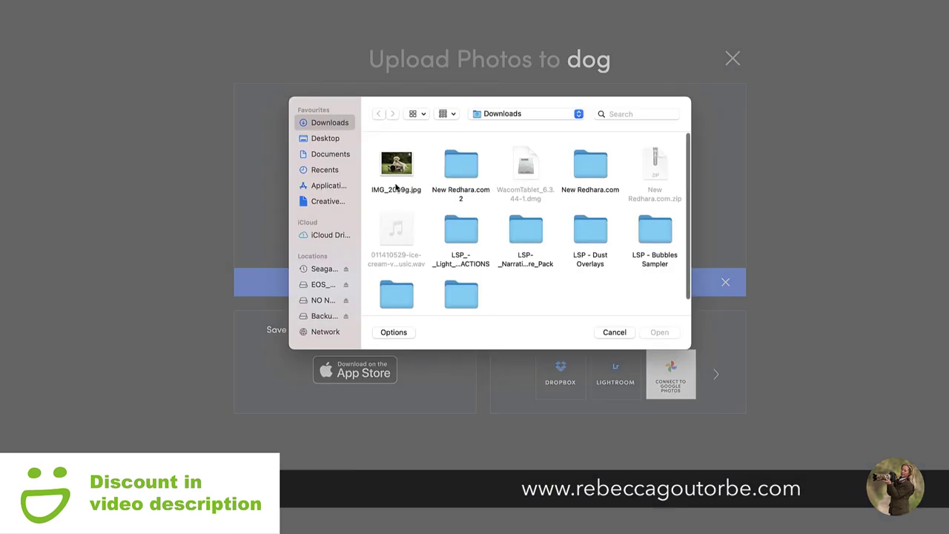
pyautogui.click(396, 164)
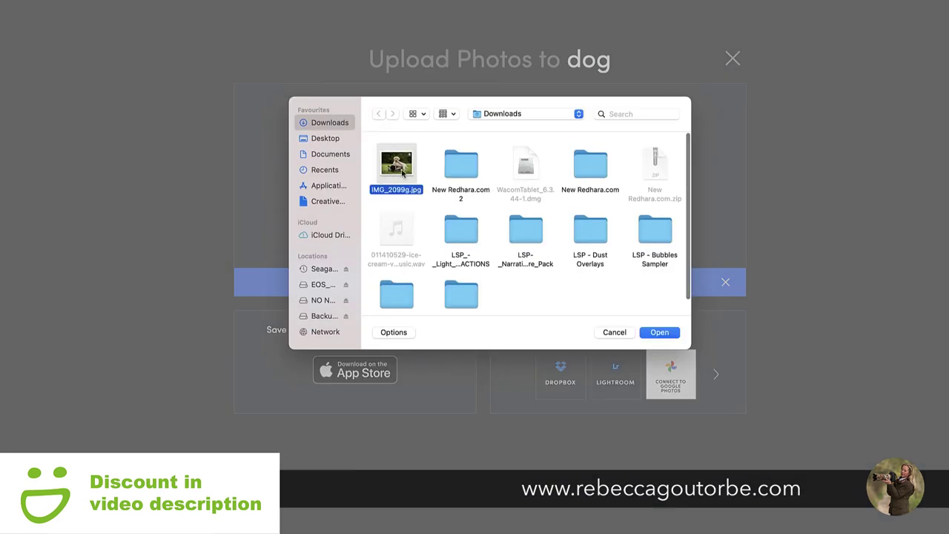
pyautogui.click(659, 334)
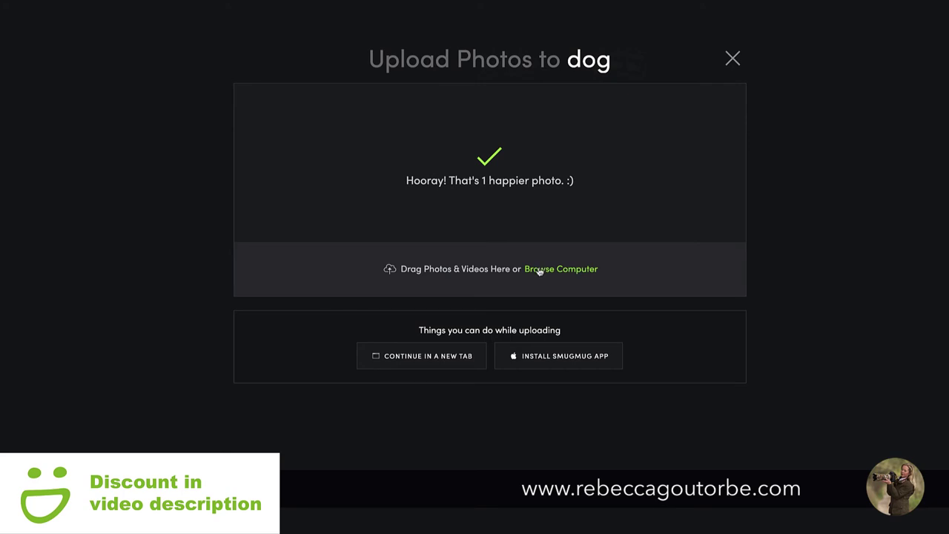
pyautogui.click(732, 59)
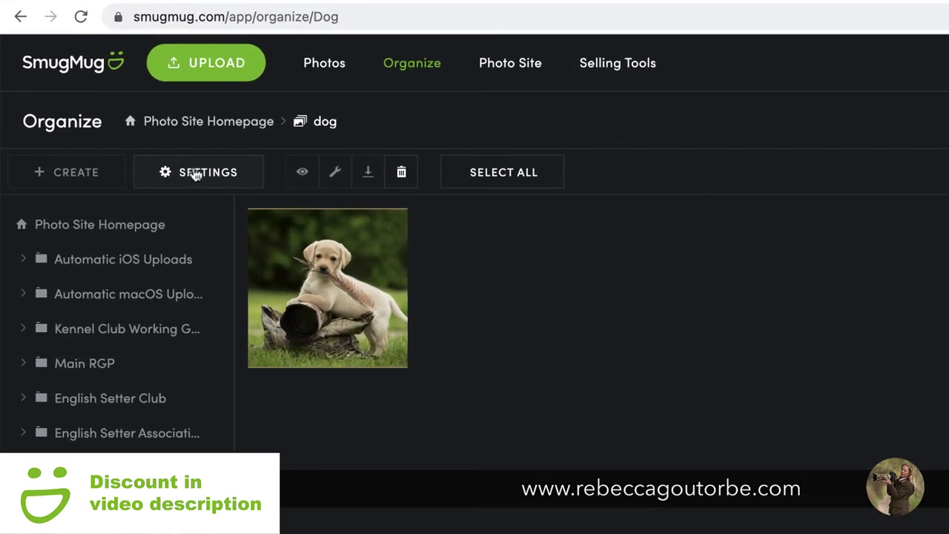
# Set the dog gallery's feature image to its uploaded puppy photo and save the gallery settings
pyautogui.click(162, 146)
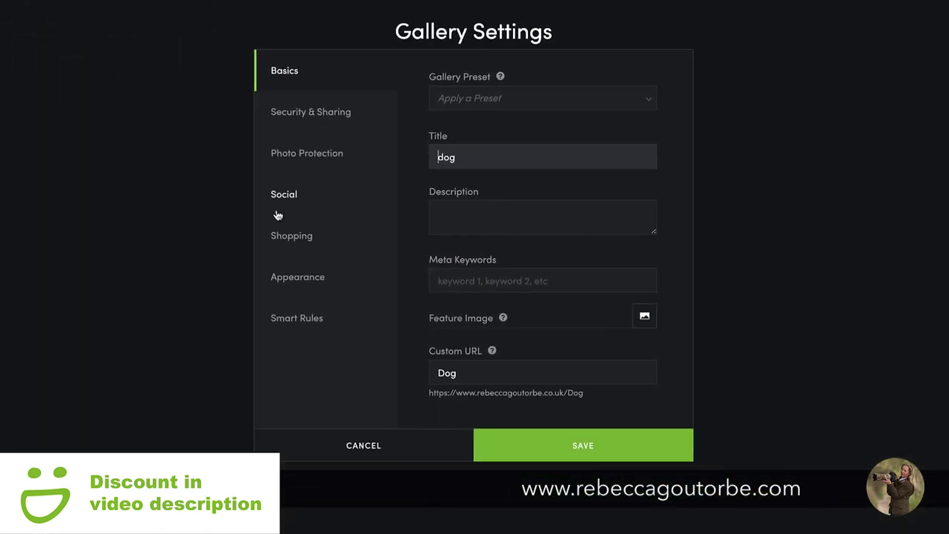
pyautogui.click(642, 315)
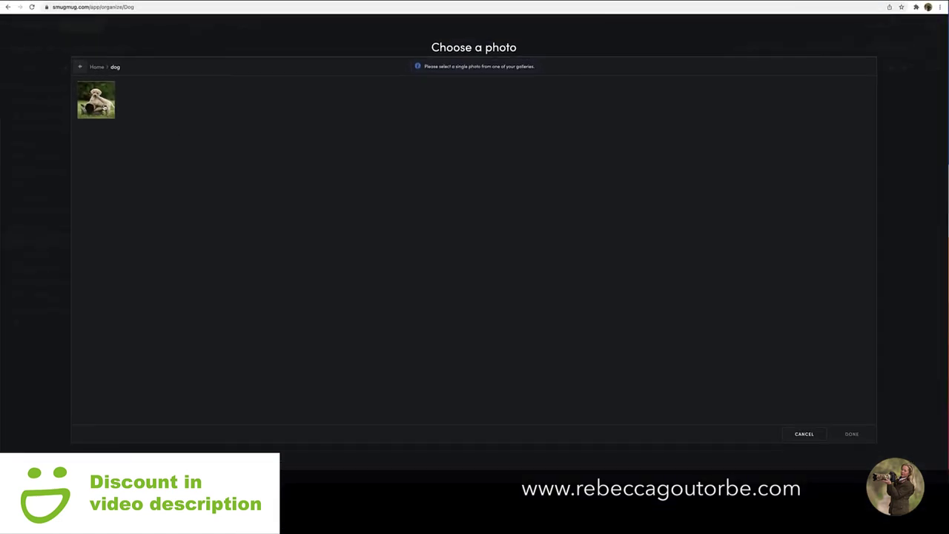
pyautogui.click(38, 78)
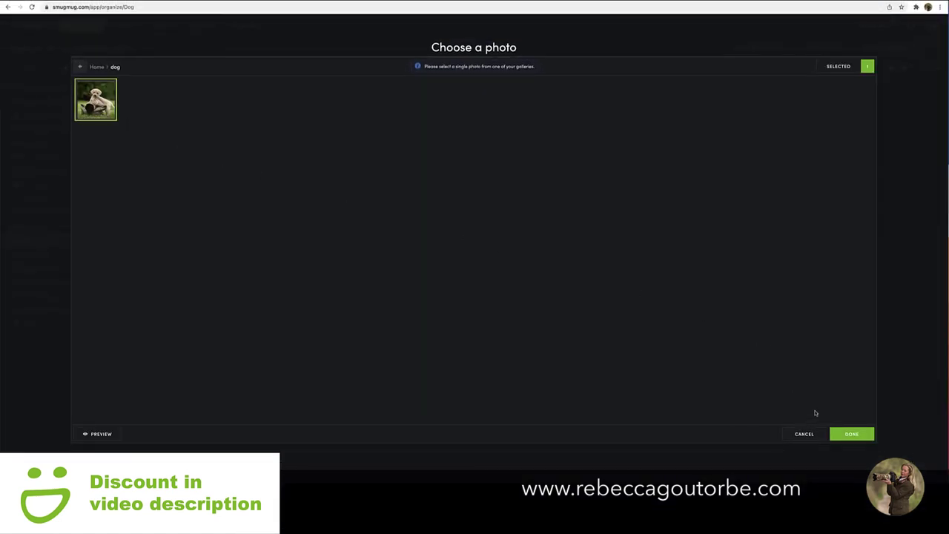
pyautogui.click(849, 434)
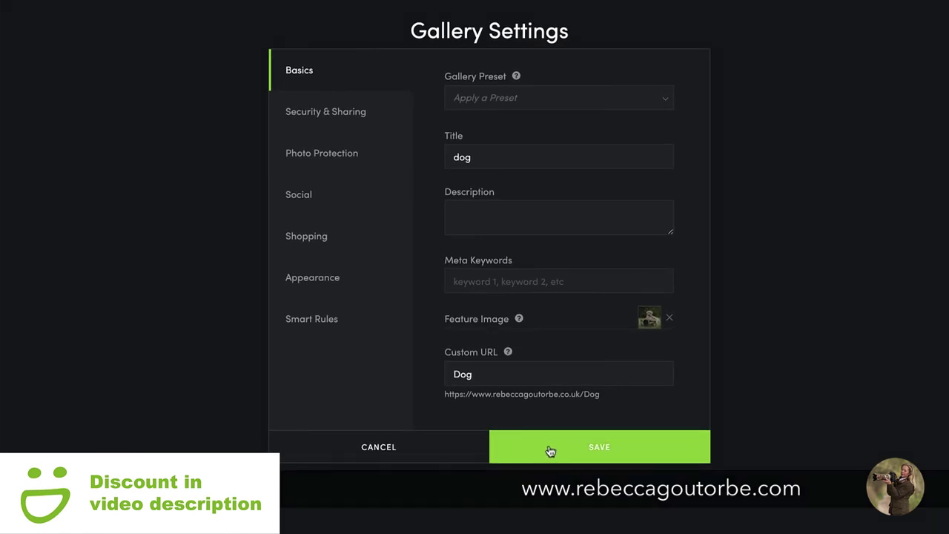
pyautogui.click(549, 451)
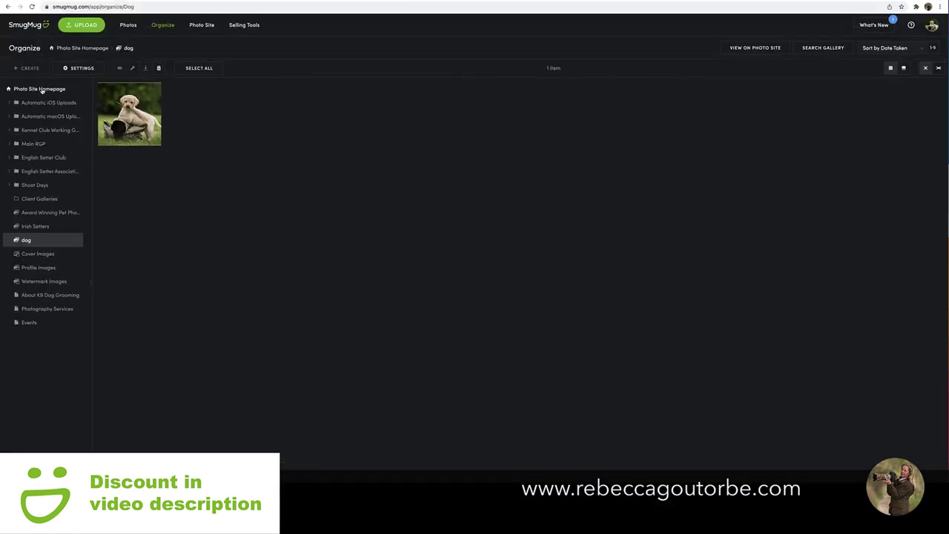
# Go to the Photo Site Homepage and bring up the choices for creating a new folder there
pyautogui.click(41, 89)
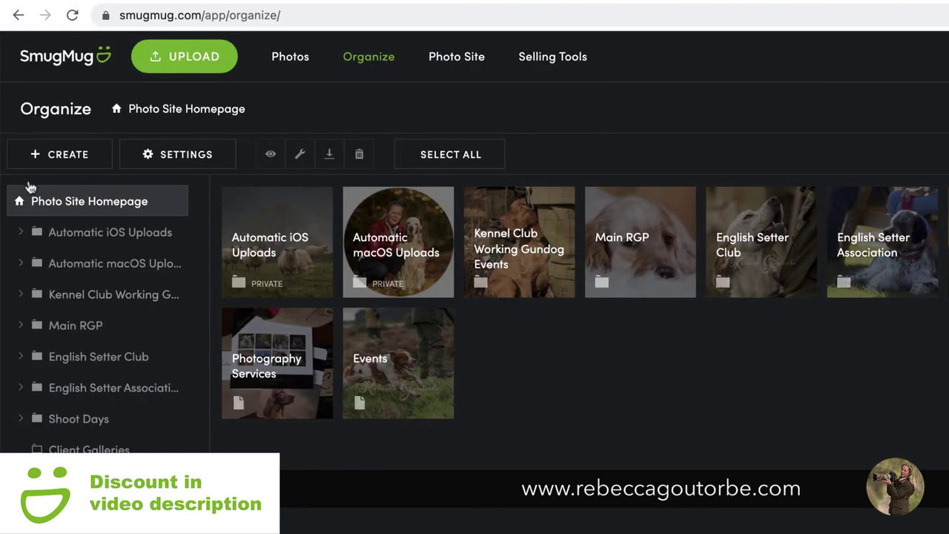
pyautogui.click(59, 156)
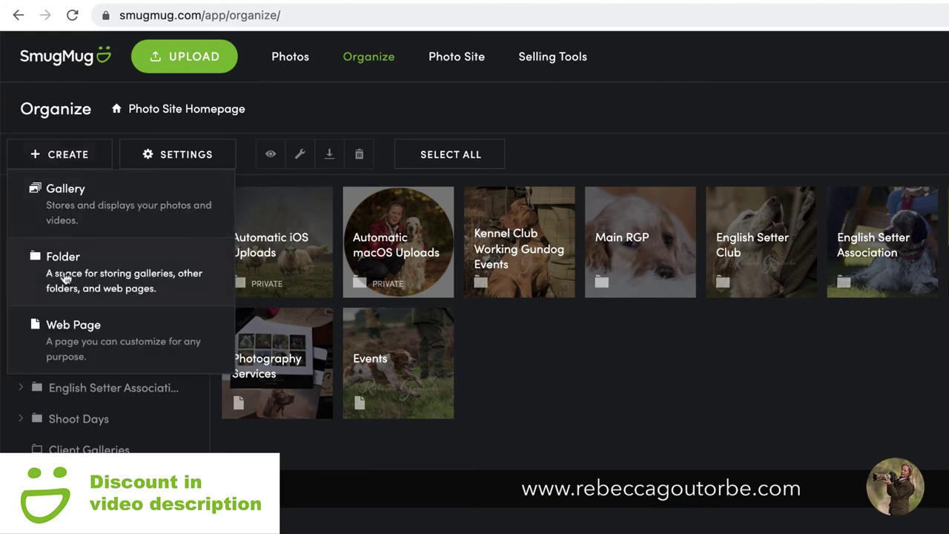
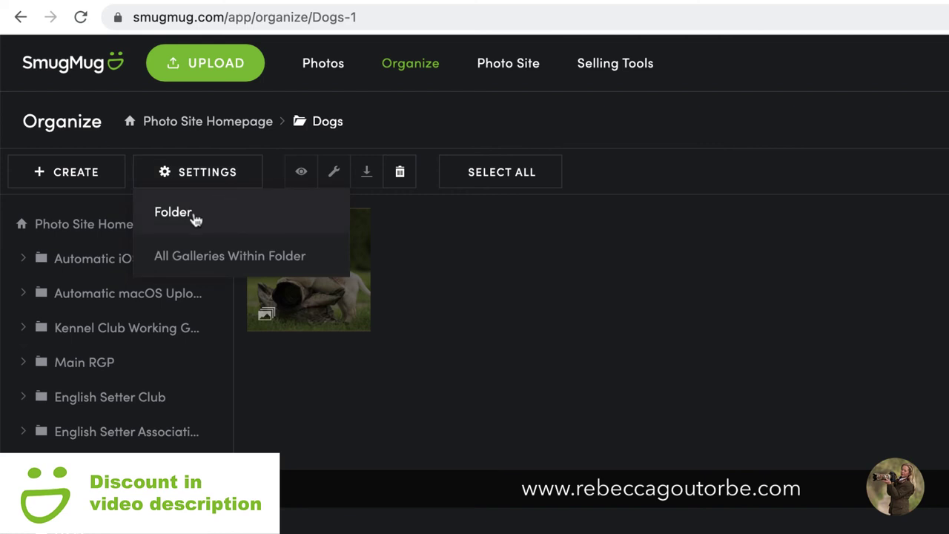
# Save the puppy photo from the dog gallery as the Dogs folder's feature image, and return to the homepage to check its cover
pyautogui.click(186, 214)
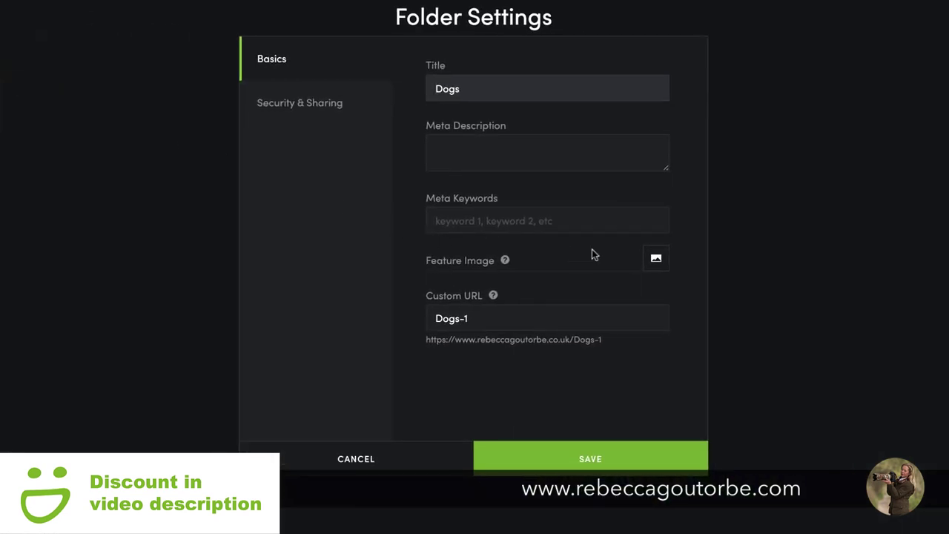
pyautogui.click(657, 258)
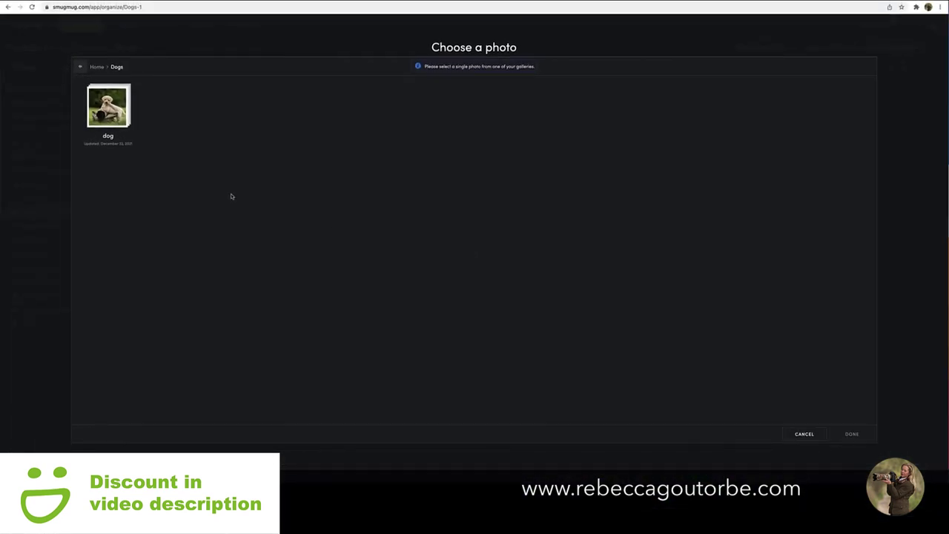
pyautogui.click(103, 123)
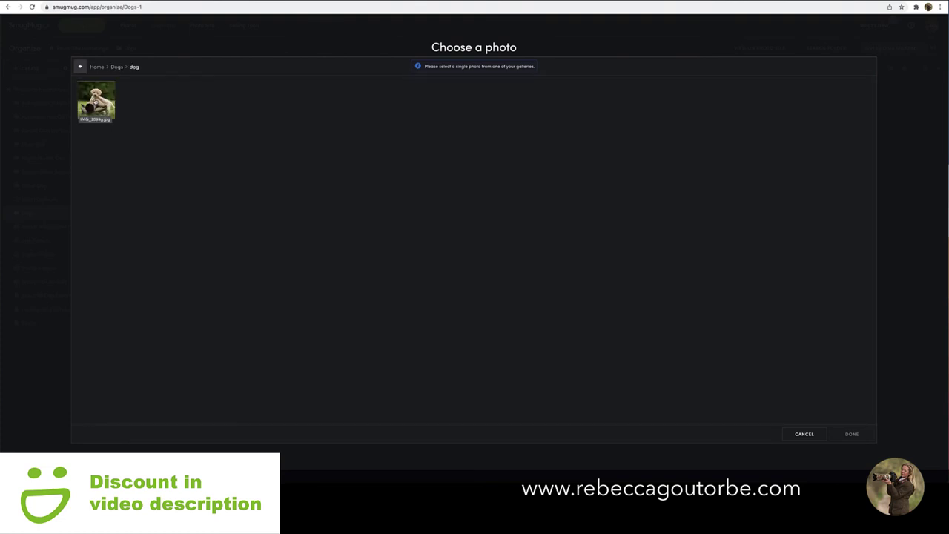
pyautogui.click(95, 99)
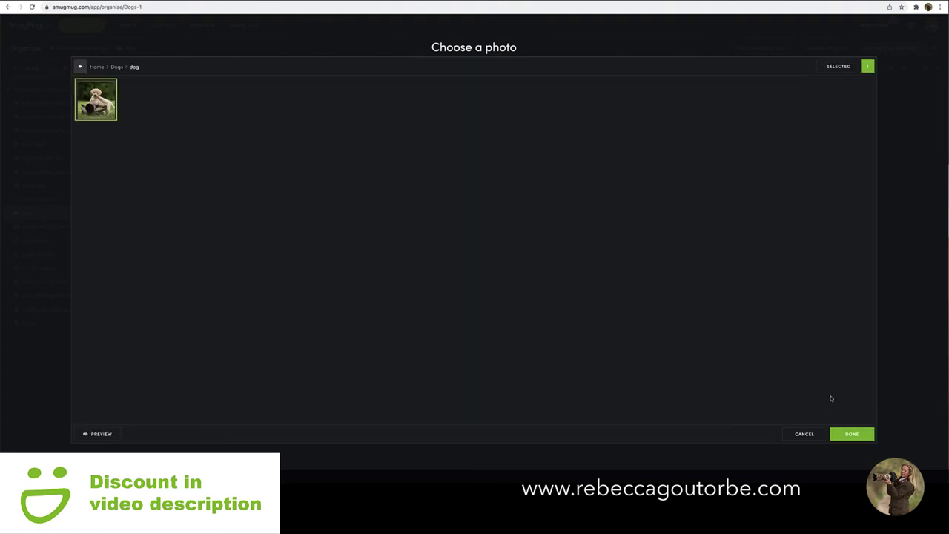
pyautogui.click(850, 435)
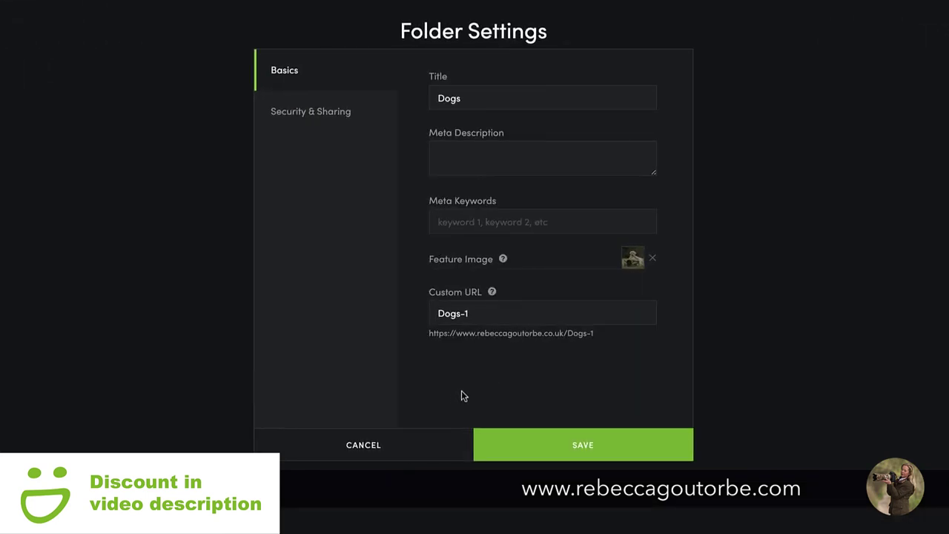
pyautogui.click(563, 443)
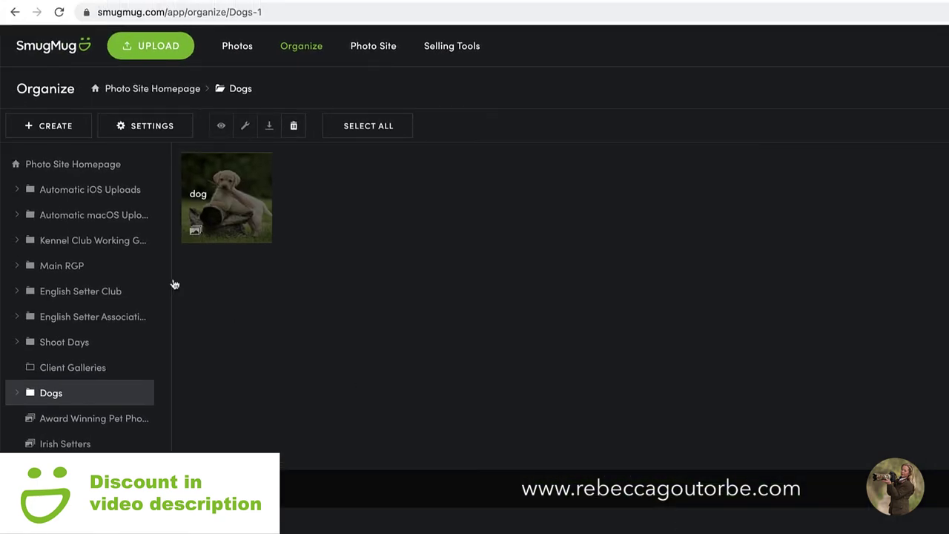
pyautogui.click(18, 167)
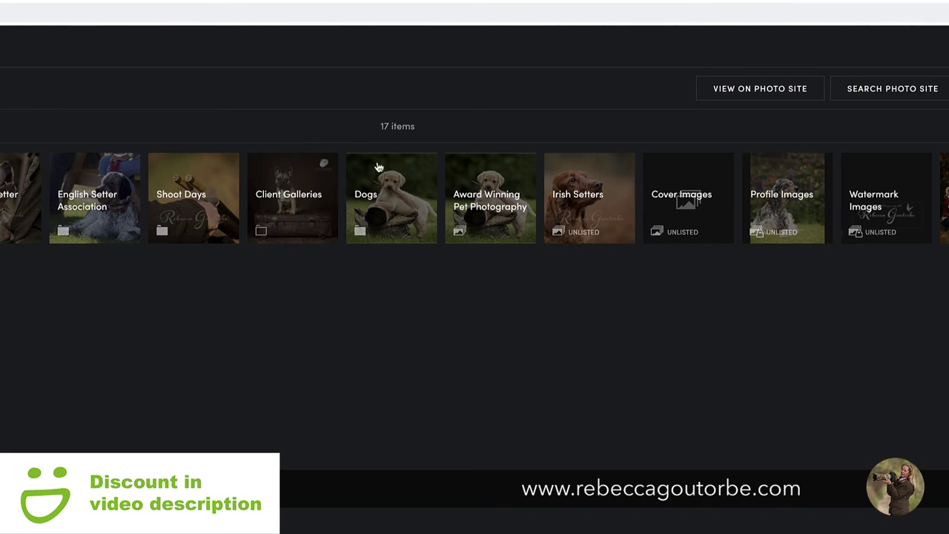
# Try the Private (Only Me) visibility in the Dogs folder's Security & Sharing settings, and cancel the change
pyautogui.click(381, 236)
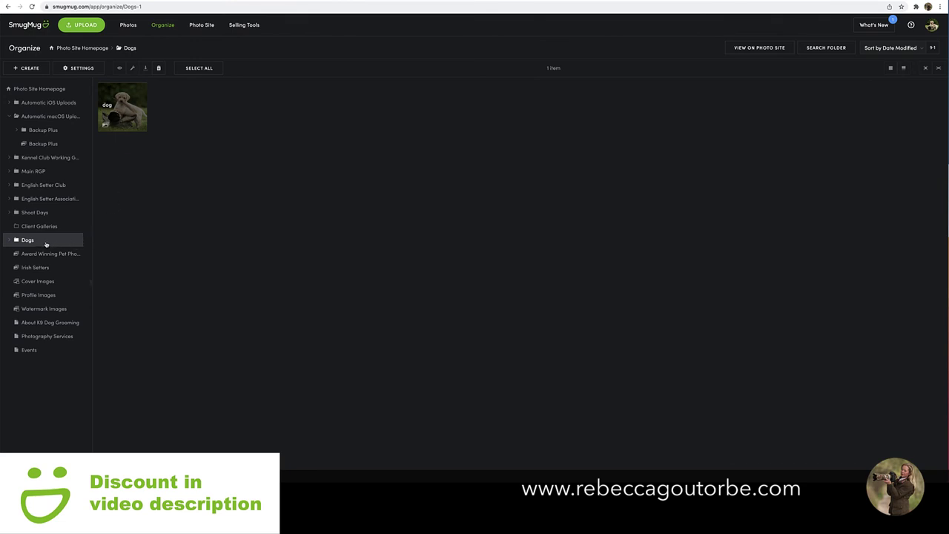
pyautogui.click(72, 70)
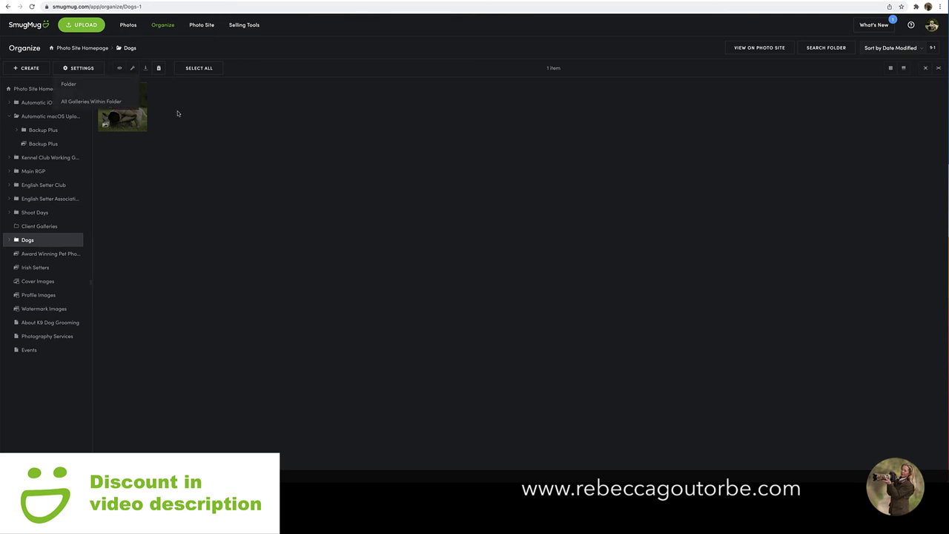
pyautogui.click(98, 83)
pyautogui.click(386, 171)
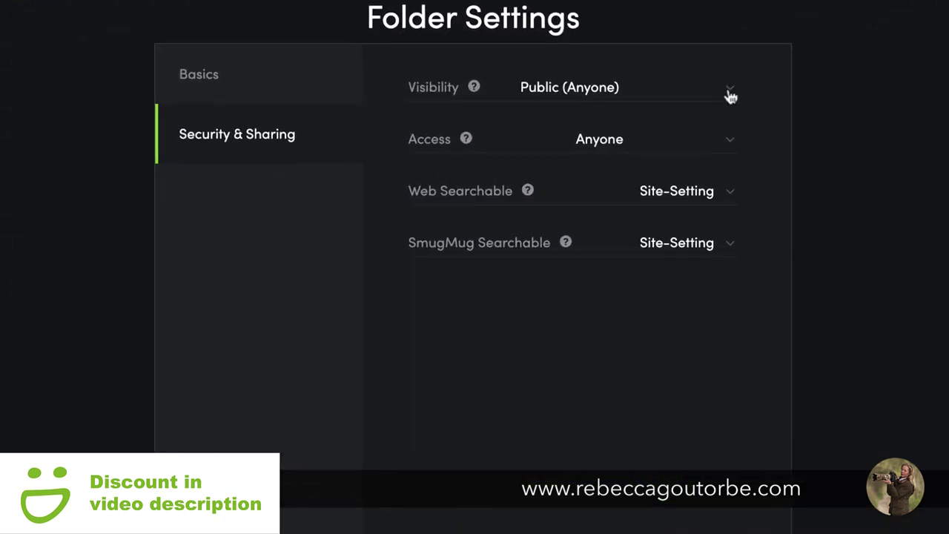
pyautogui.click(731, 89)
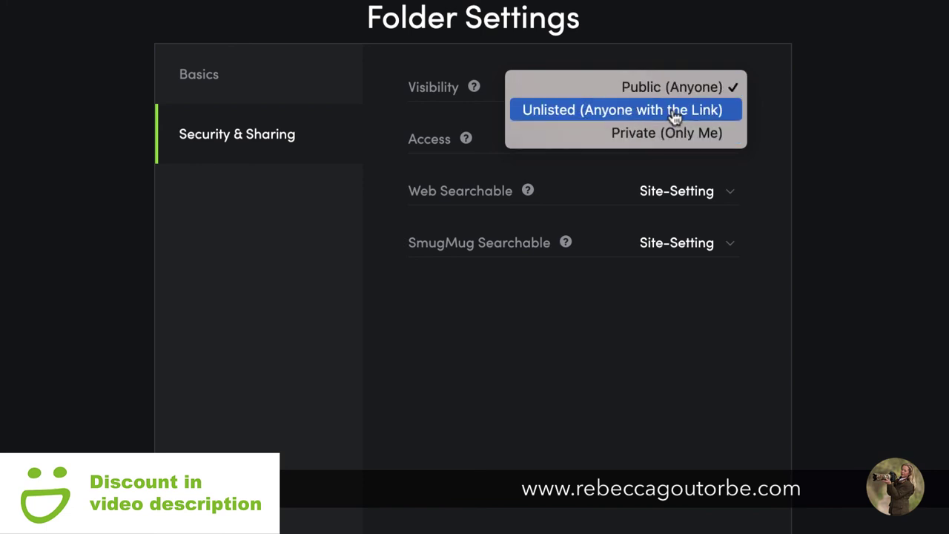
pyautogui.click(730, 91)
pyautogui.click(729, 88)
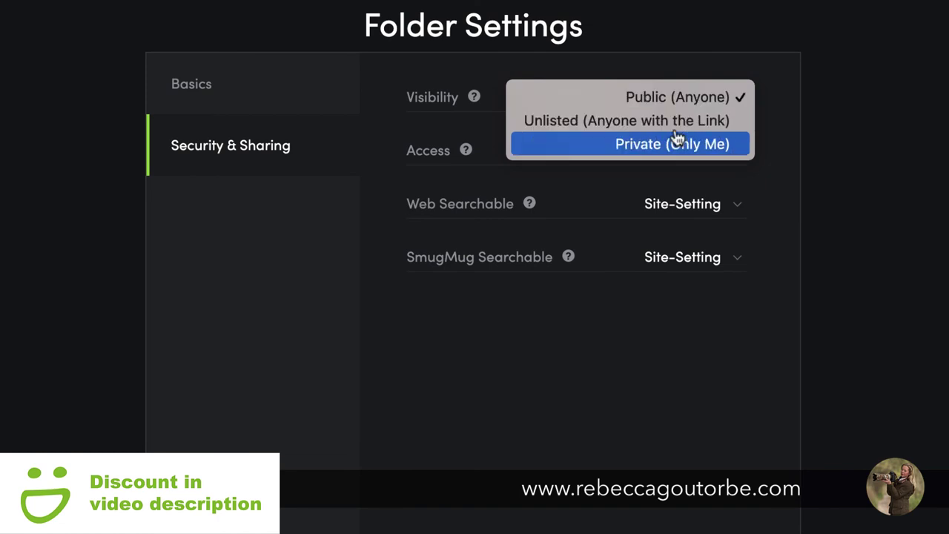
pyautogui.click(648, 146)
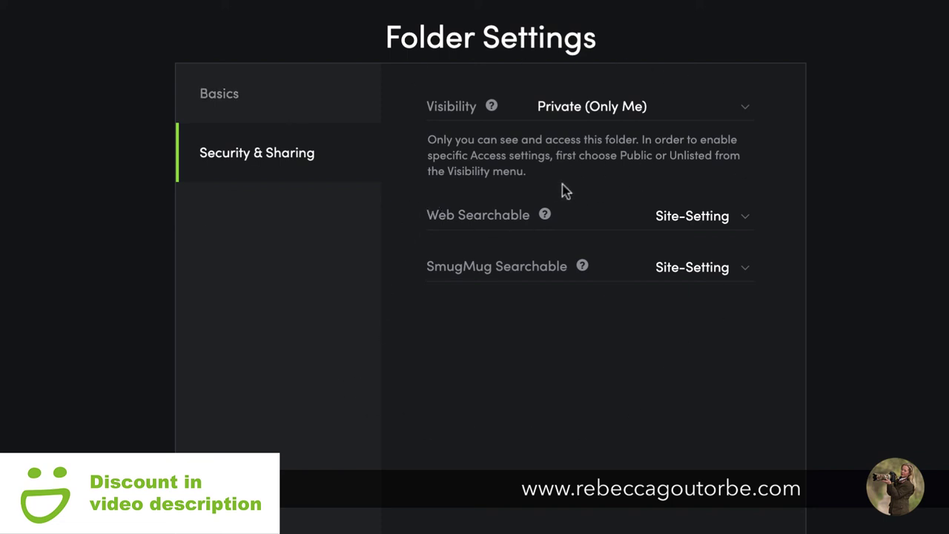
pyautogui.click(747, 111)
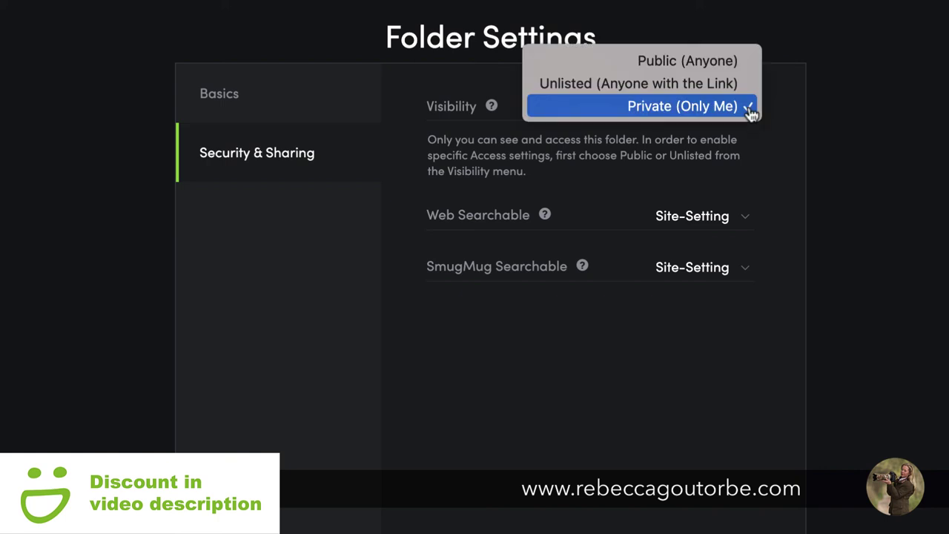
pyautogui.click(407, 195)
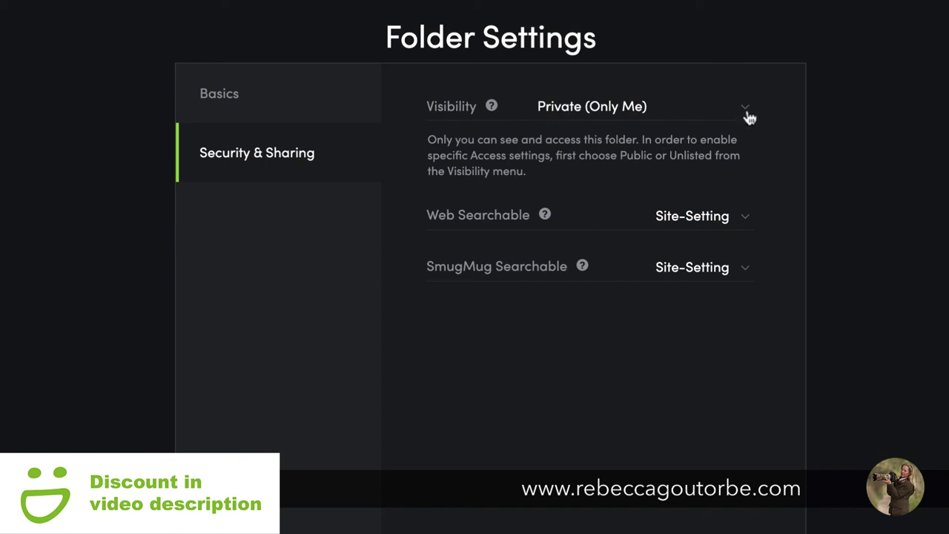
pyautogui.click(349, 525)
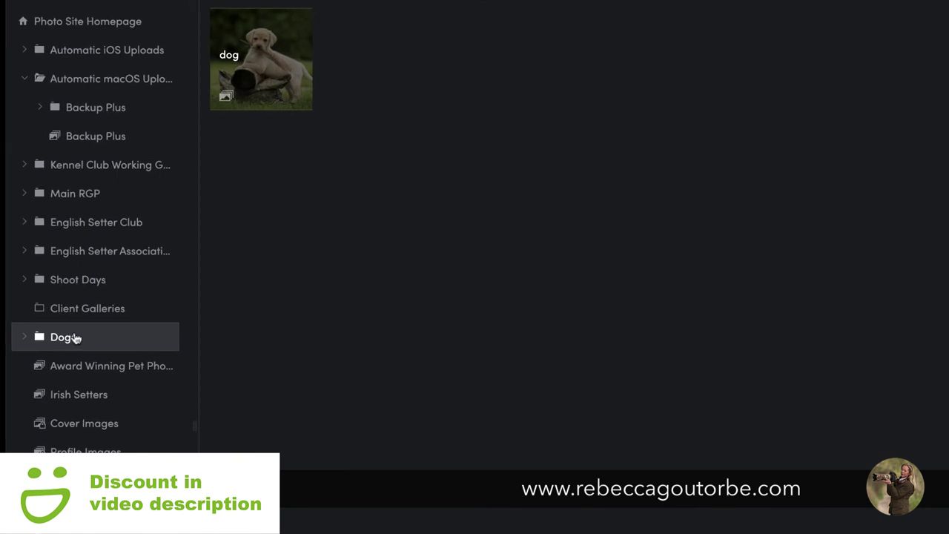
# Try to move the Dogs folder up the folder tree, and collapse the Kennel Club and Automatic macOS Uploads folders
pyautogui.moveTo(72, 338); pyautogui.dragTo(73, 34)
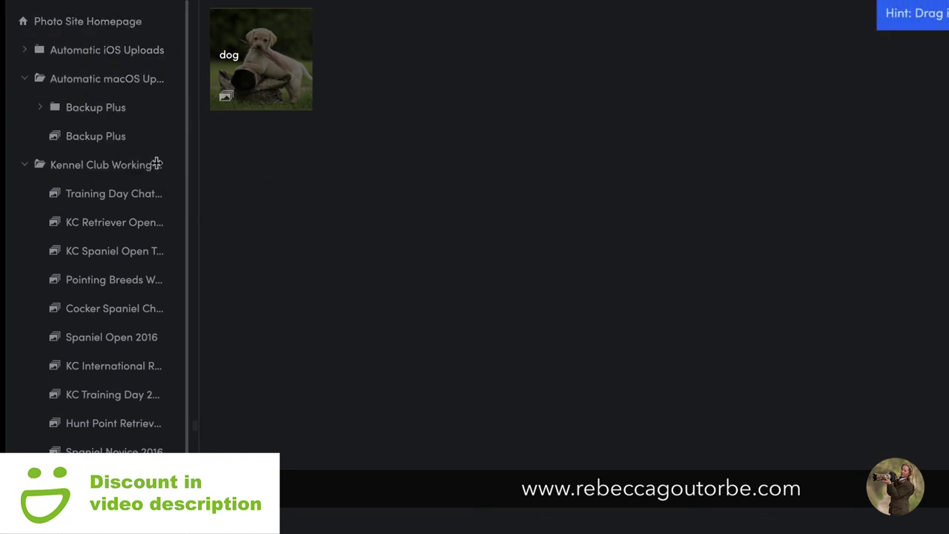
pyautogui.click(25, 165)
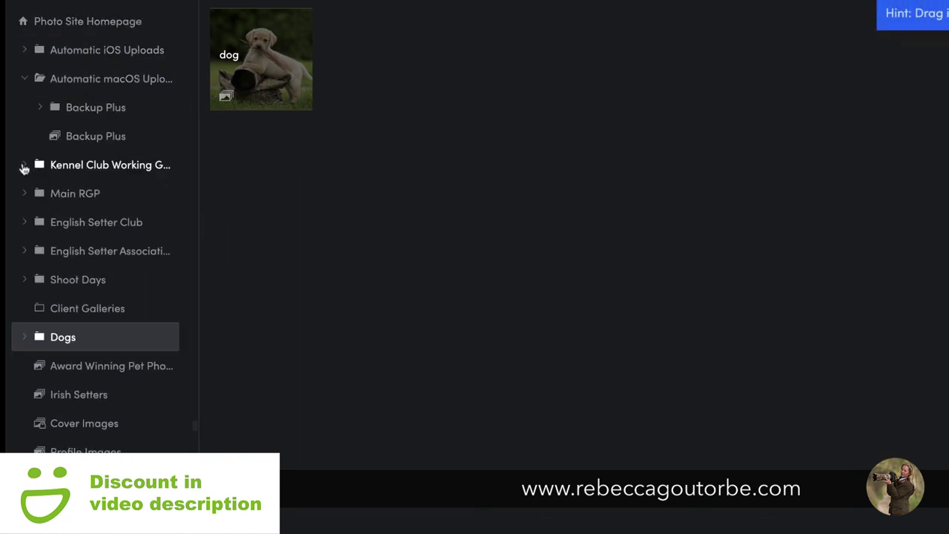
pyautogui.click(24, 79)
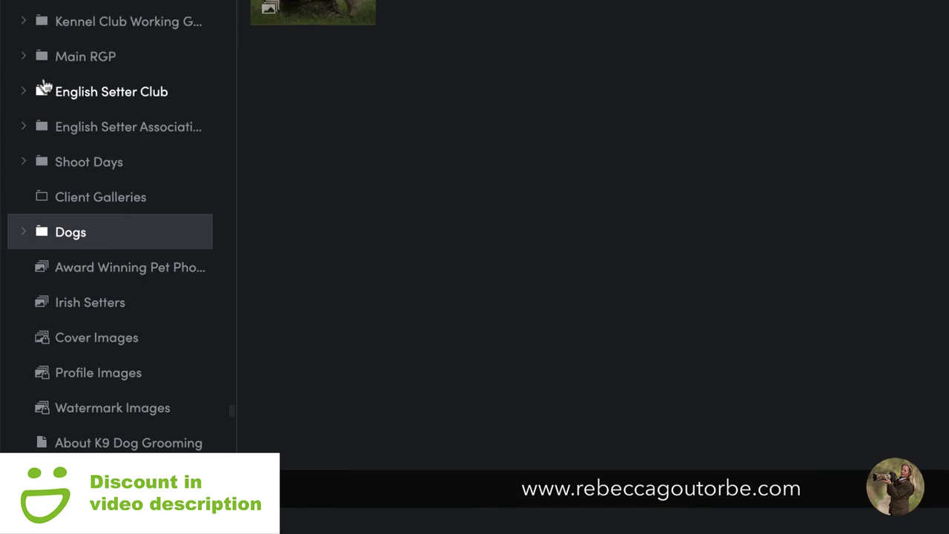
# Expand the Main RGP folder to view its subfolders, and collapse it again
pyautogui.click(22, 60)
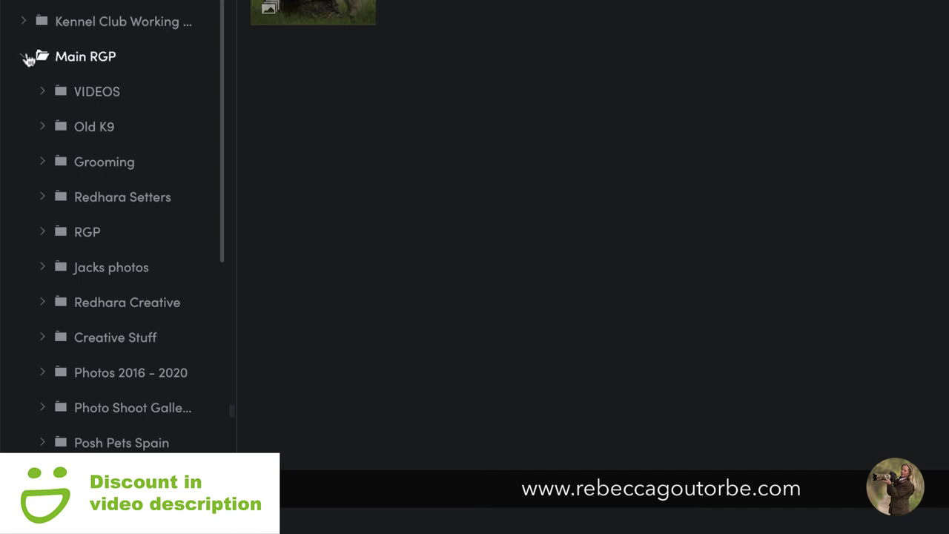
pyautogui.click(23, 60)
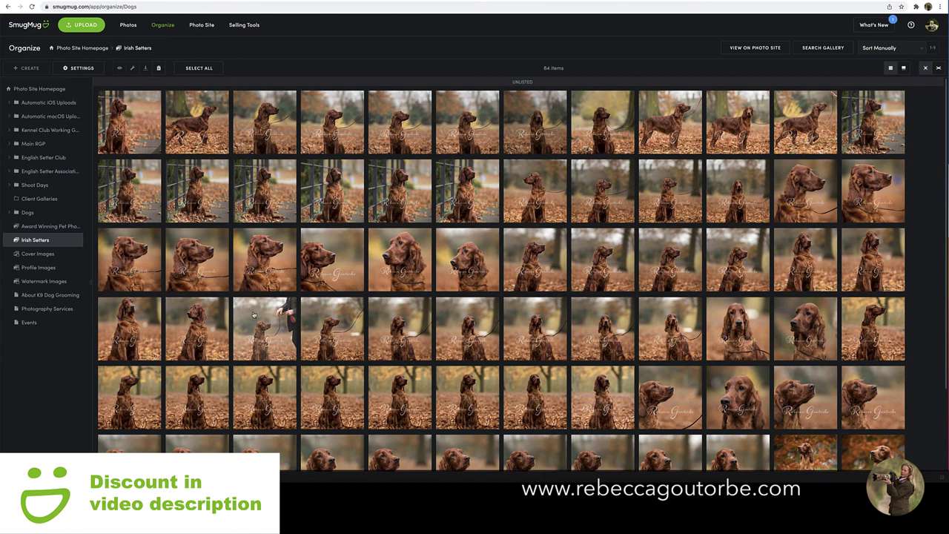
# In the Irish Setters gallery, move a third-row close-up to first place and five selected photos from lower rows directly after it
pyautogui.moveTo(463, 269); pyautogui.dragTo(159, 144)
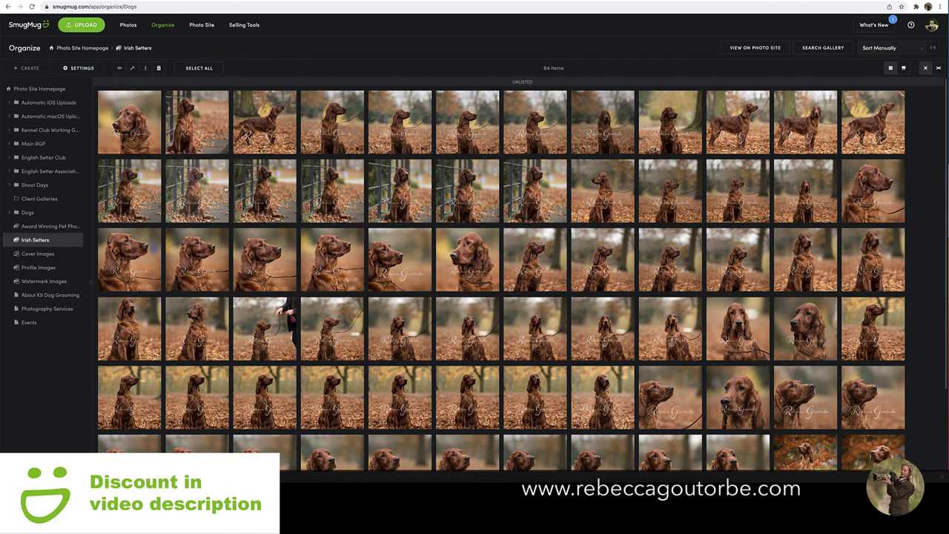
pyautogui.click(463, 336)
pyautogui.click(530, 333)
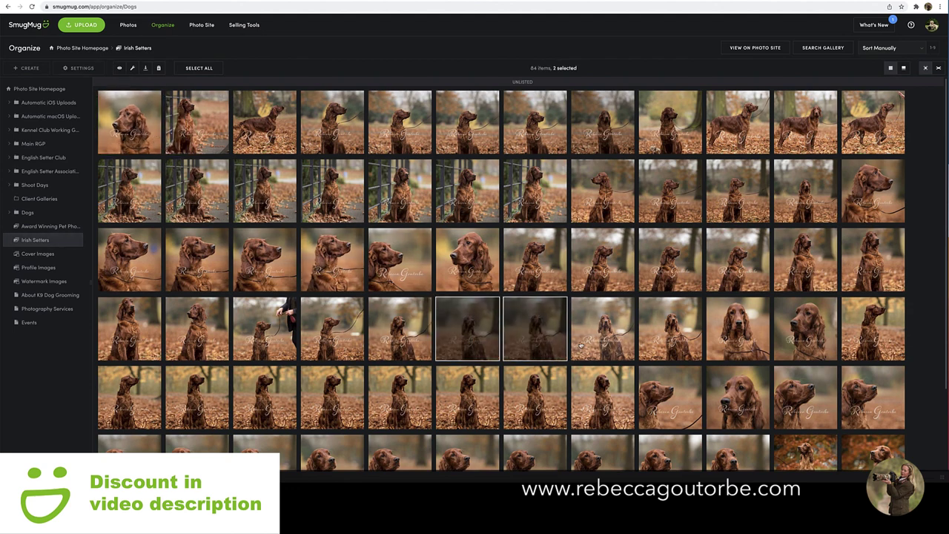
pyautogui.click(593, 338)
pyautogui.click(657, 398)
pyautogui.click(671, 453)
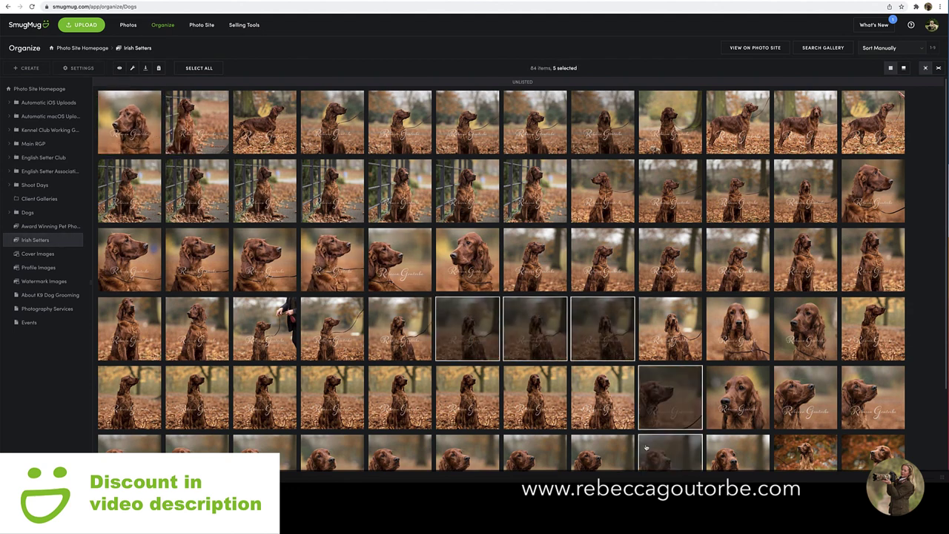
pyautogui.moveTo(461, 334); pyautogui.dragTo(178, 125)
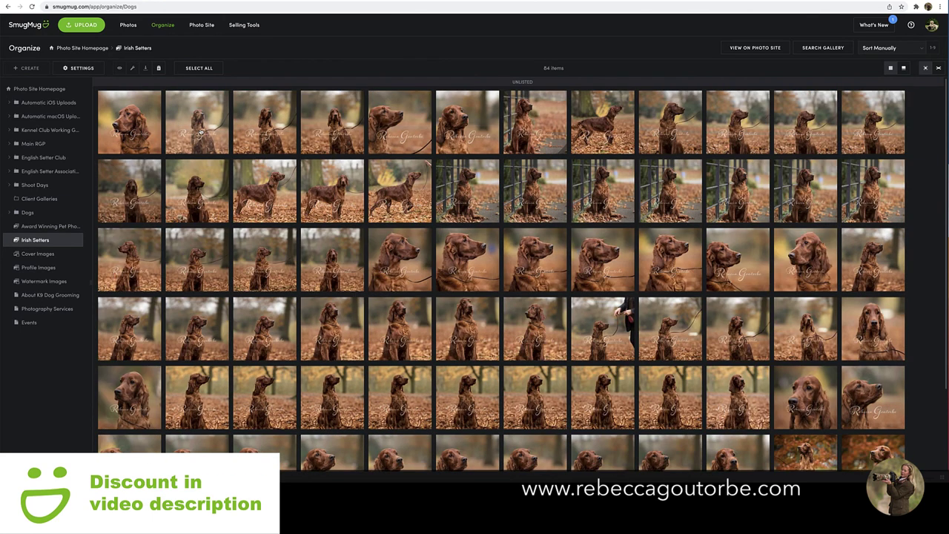
# Select the sixth, seventh and eighth photos in the first row and move them to the start of the fourth row
pyautogui.click(459, 137)
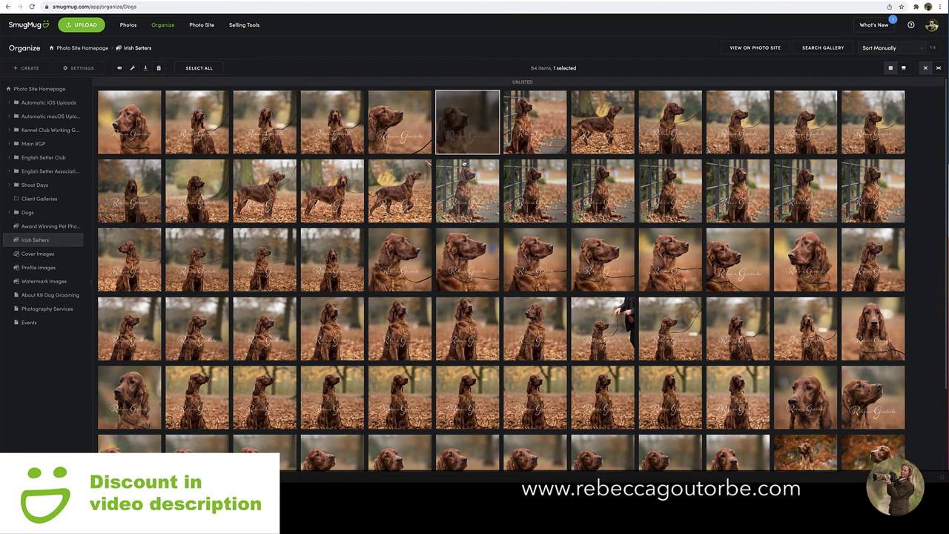
pyautogui.keyDown('shift'); pyautogui.click(534, 126); pyautogui.keyUp('shift')
pyautogui.keyDown('shift'); pyautogui.click(602, 126); pyautogui.keyUp('shift')
pyautogui.moveTo(602, 126); pyautogui.dragTo(148, 338)
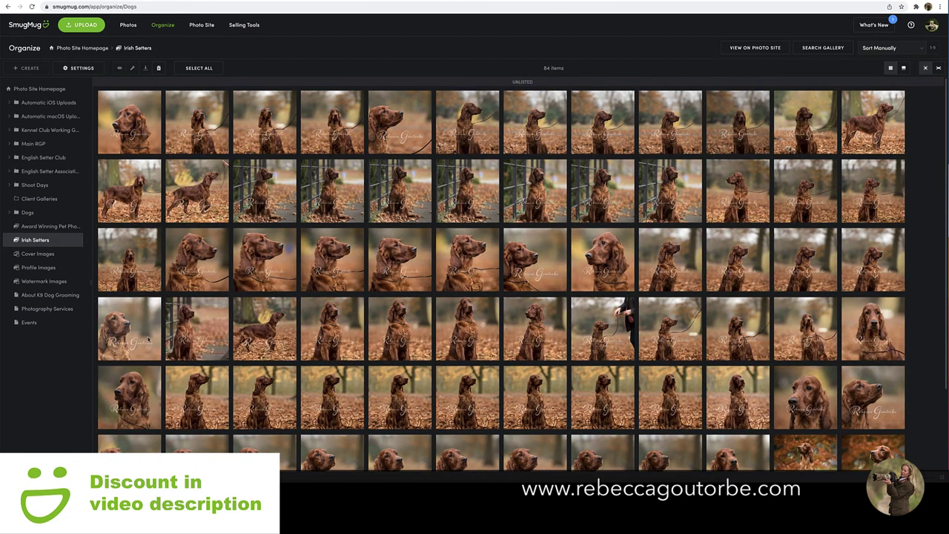